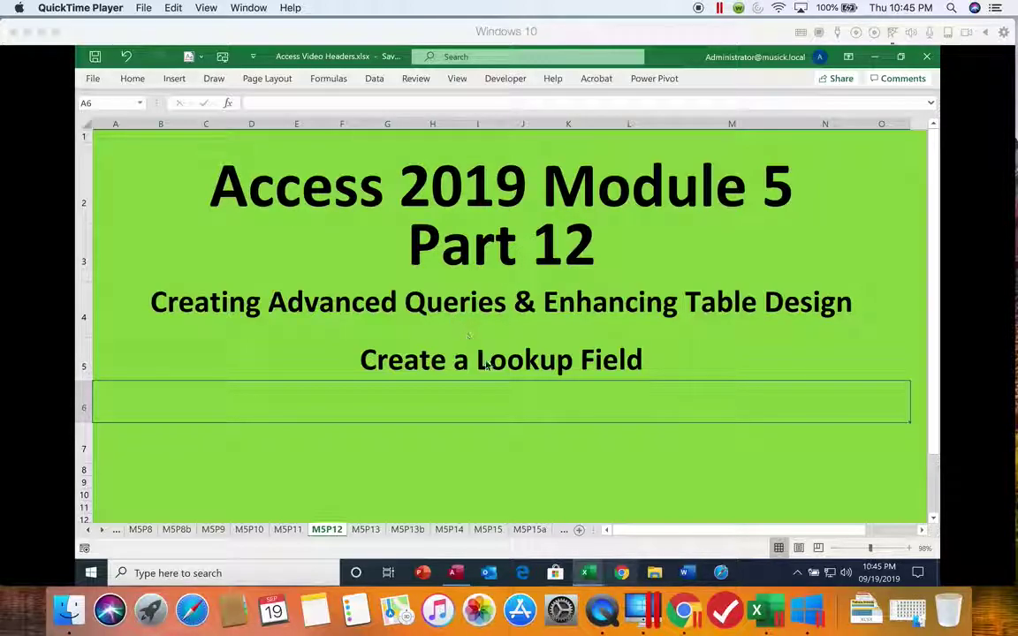
# - Switch to the Clinic database in Access and open the tblBilling table in Design view
pyautogui.click(456, 574)
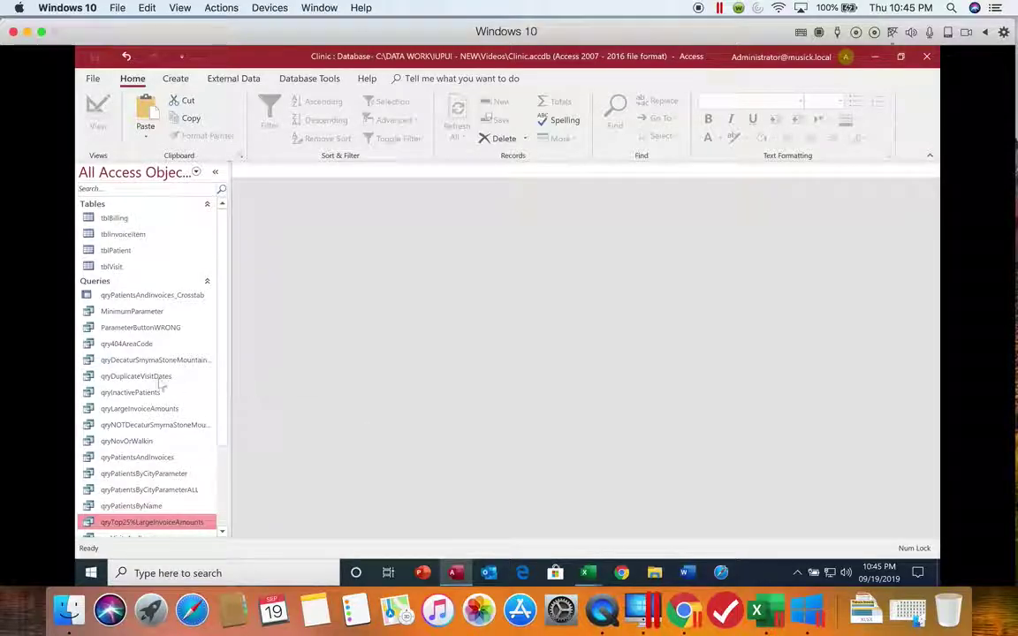
pyautogui.doubleClick(128, 218)
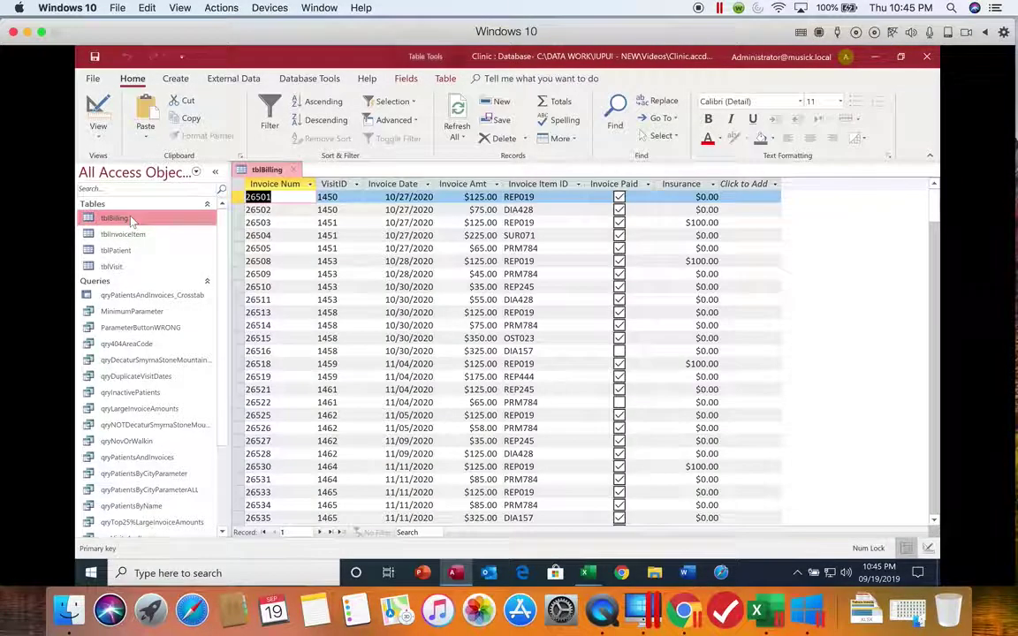
pyautogui.click(101, 132)
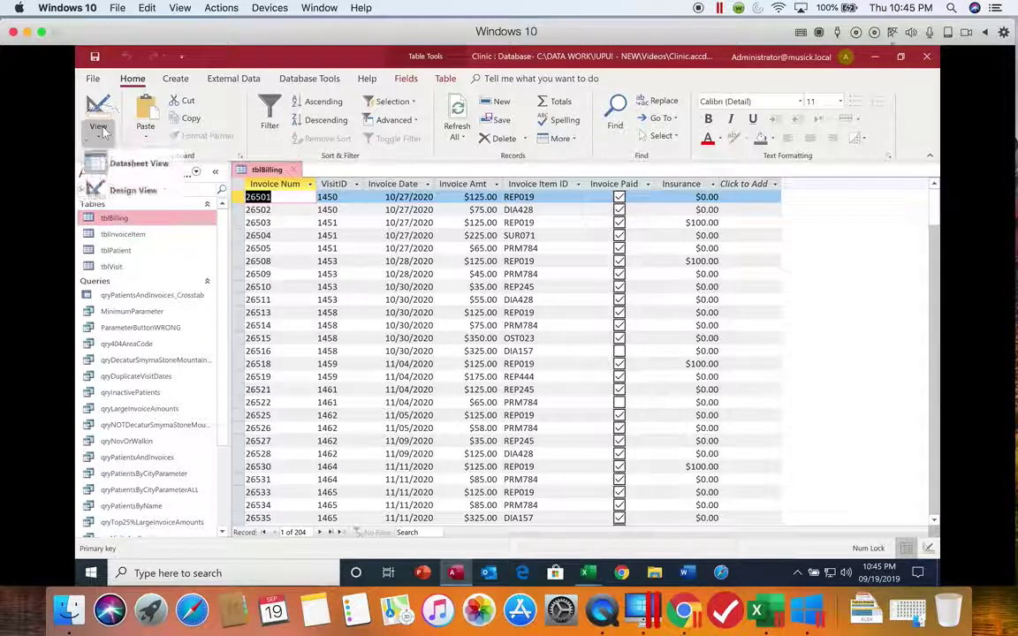
pyautogui.click(124, 190)
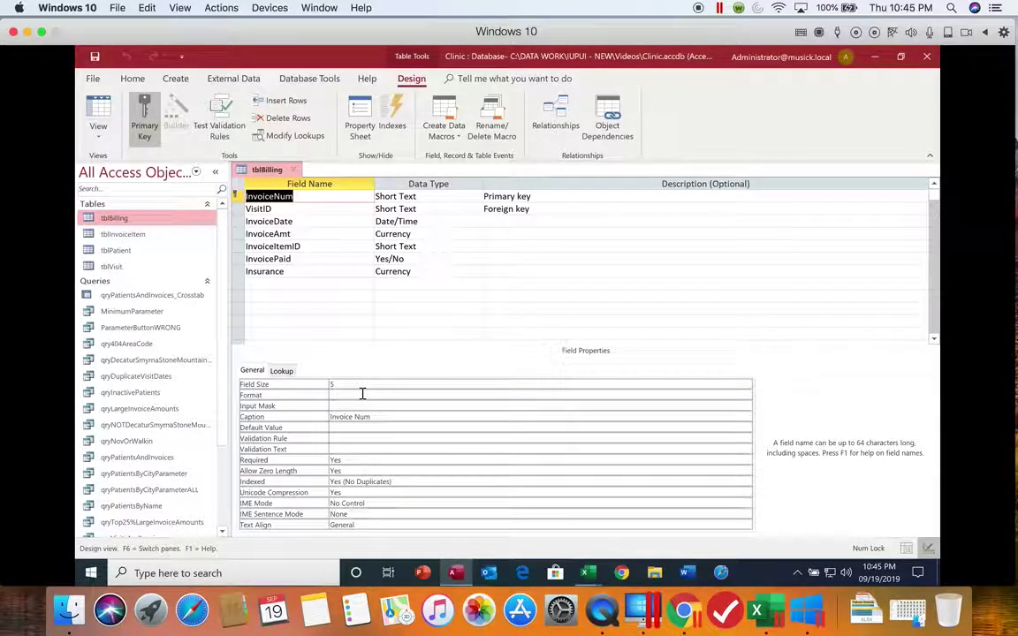
# - Try to turn the InvoiceItemID field of tblBilling into a lookup field by choosing Lookup Wizard as its data type
pyautogui.click(319, 246)
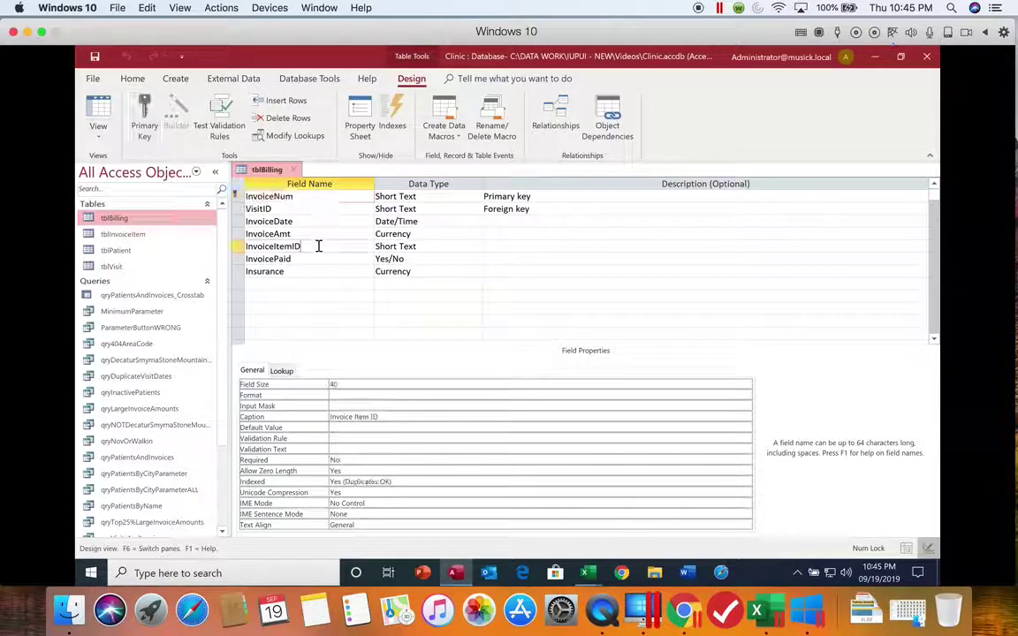
pyautogui.click(446, 247)
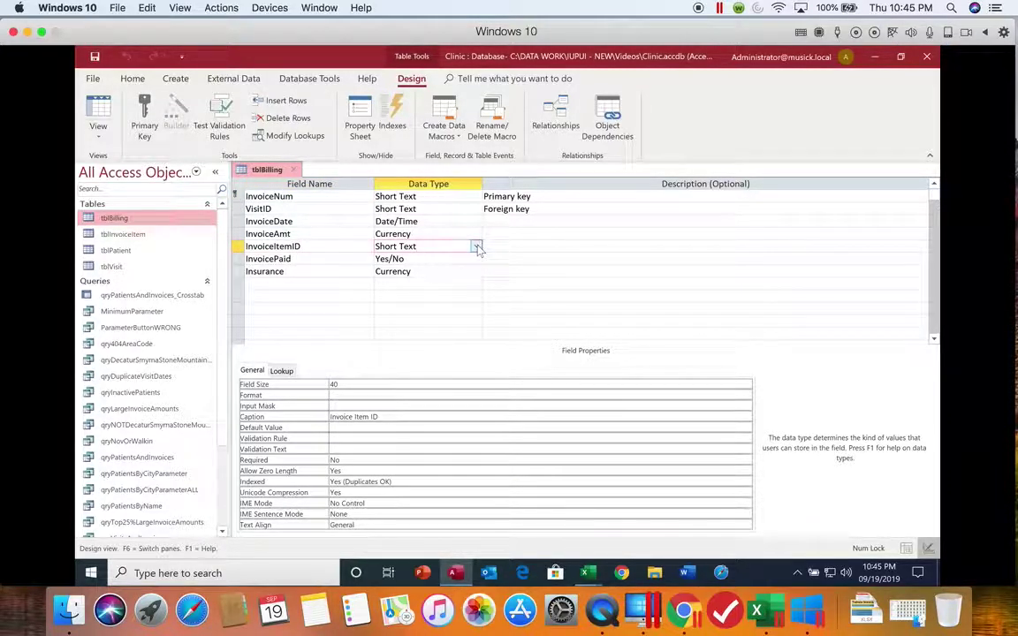
pyautogui.click(476, 246)
pyautogui.click(451, 409)
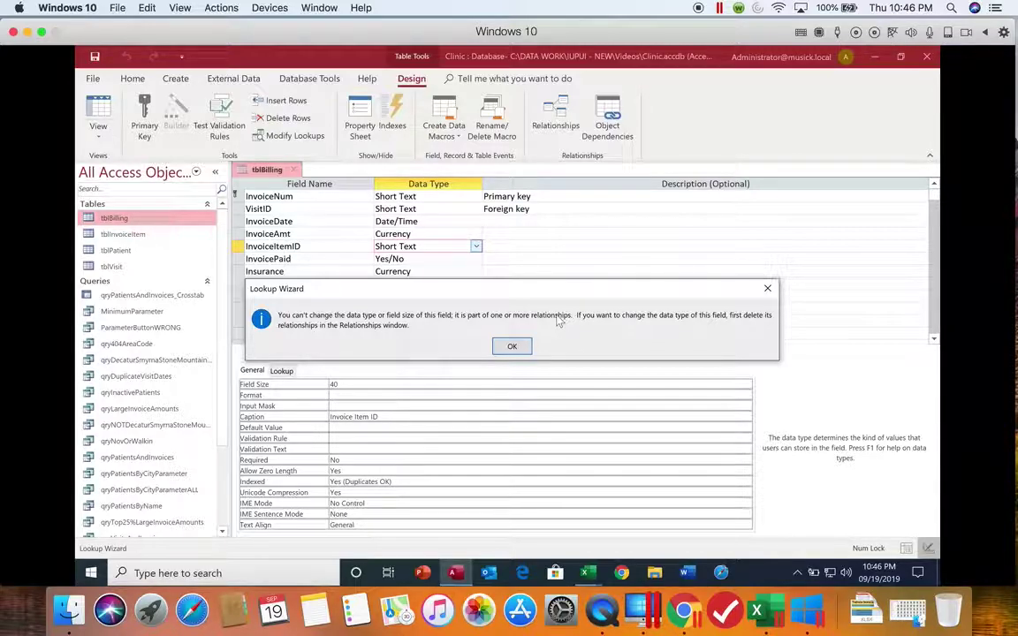
pyautogui.click(512, 347)
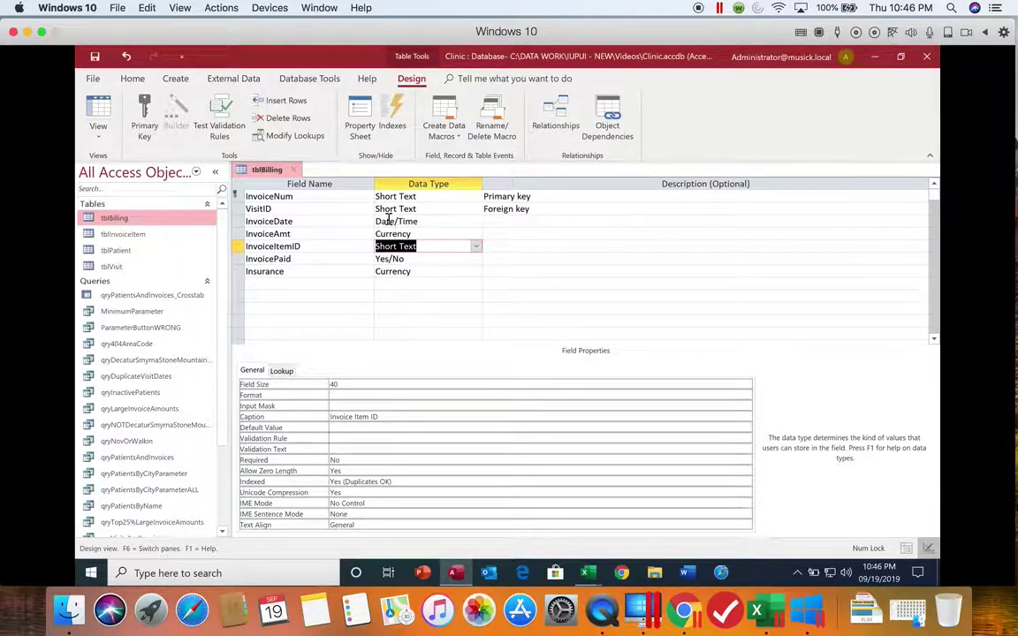
pyautogui.click(476, 247)
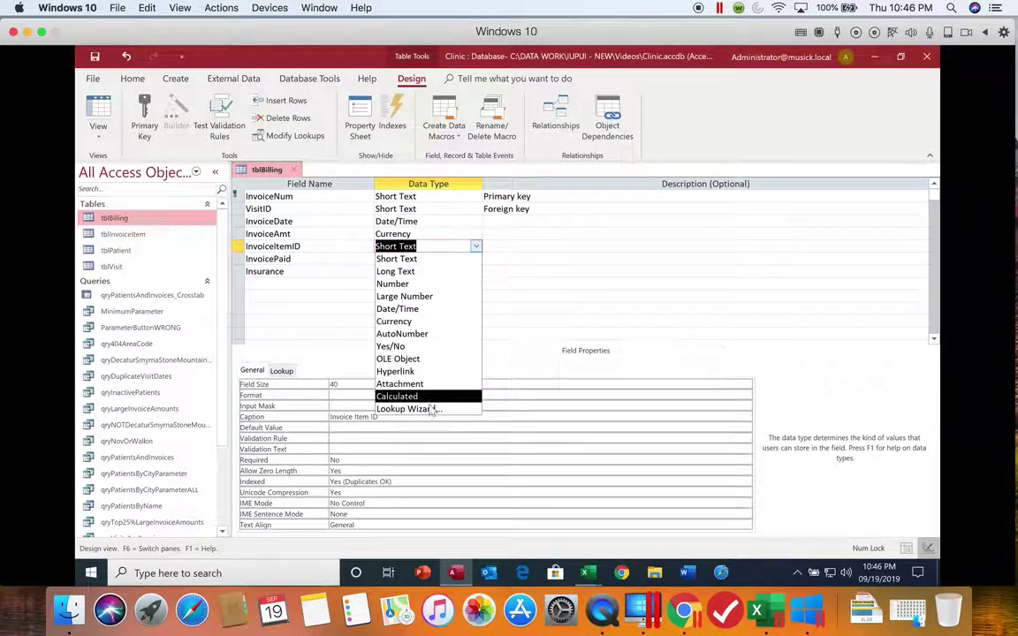
pyautogui.click(397, 407)
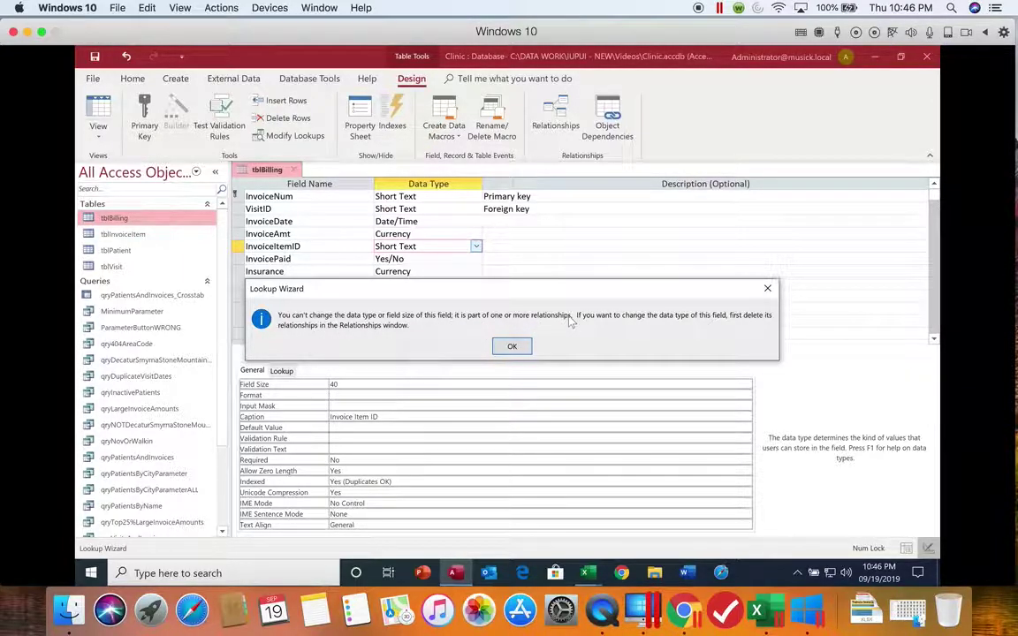
pyautogui.click(513, 347)
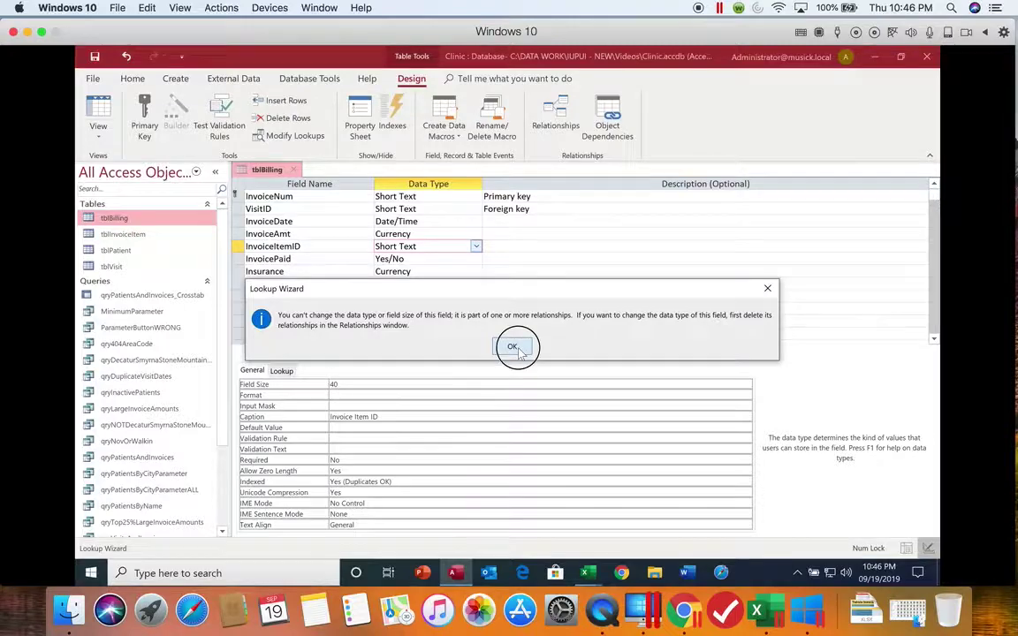
# - Close tblBilling, saving its design changes, and open the database's Relationships window
pyautogui.click(293, 170)
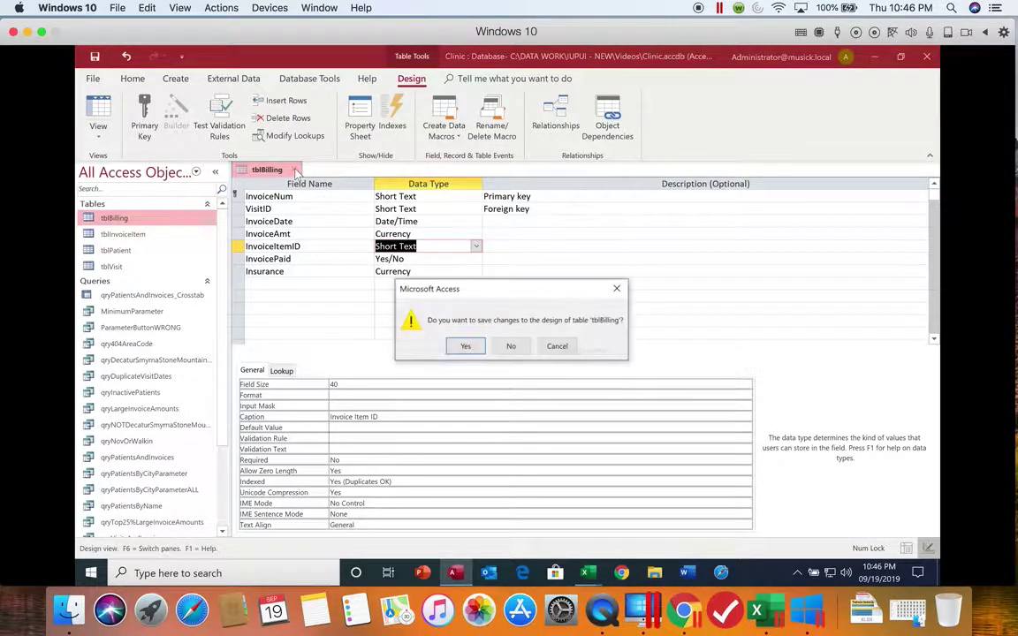
pyautogui.click(464, 346)
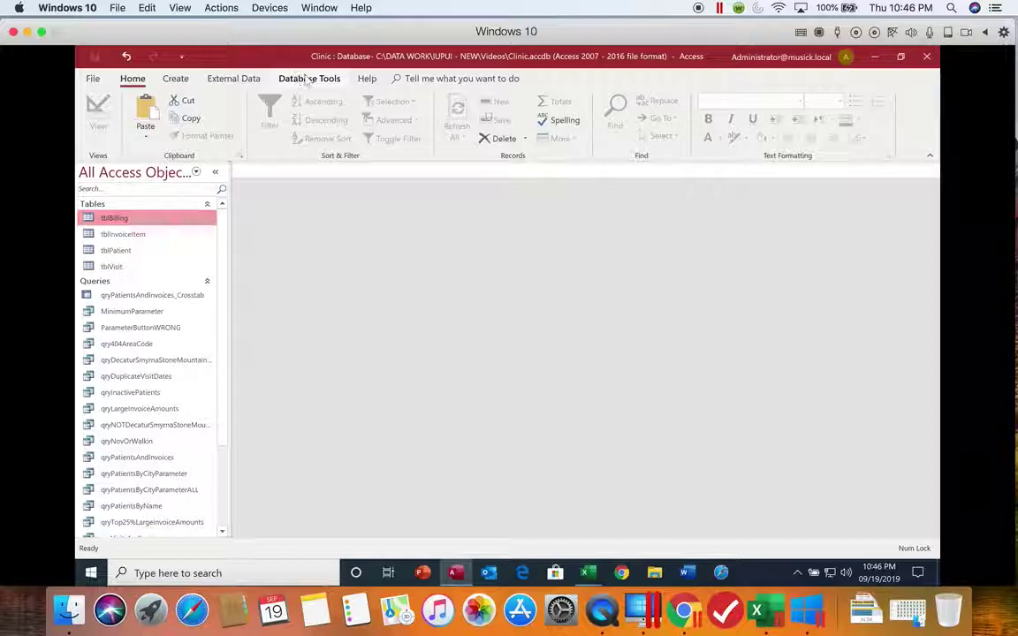
pyautogui.click(300, 78)
pyautogui.click(267, 107)
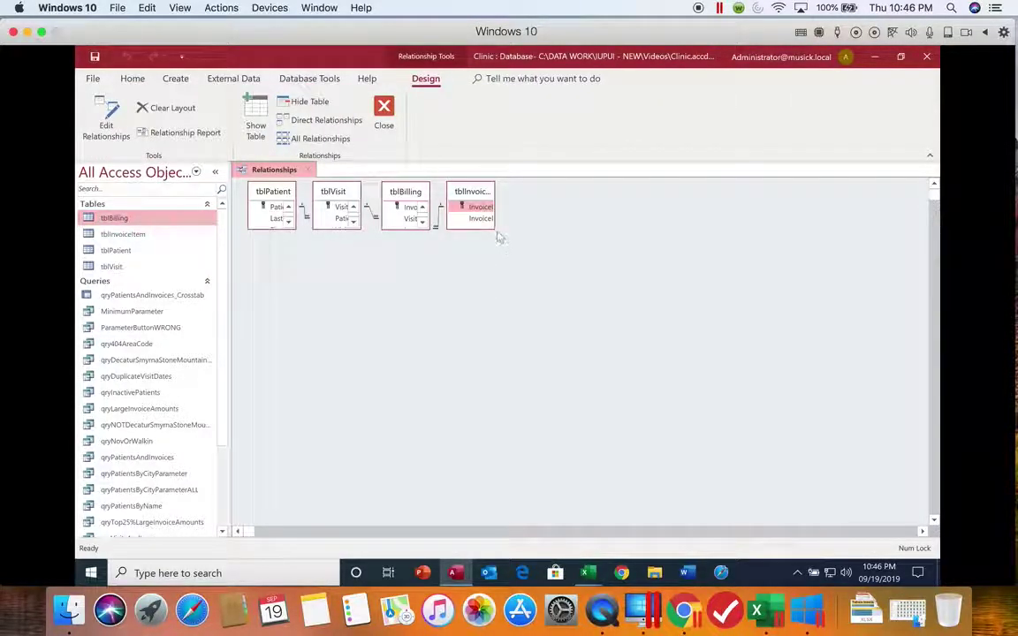
# - Enlarge the tblInvoiceItem and tblBilling field lists to show all their fields, and move tblInvoiceItem clear of tblBilling
pyautogui.moveTo(493, 225); pyautogui.dragTo(546, 308)
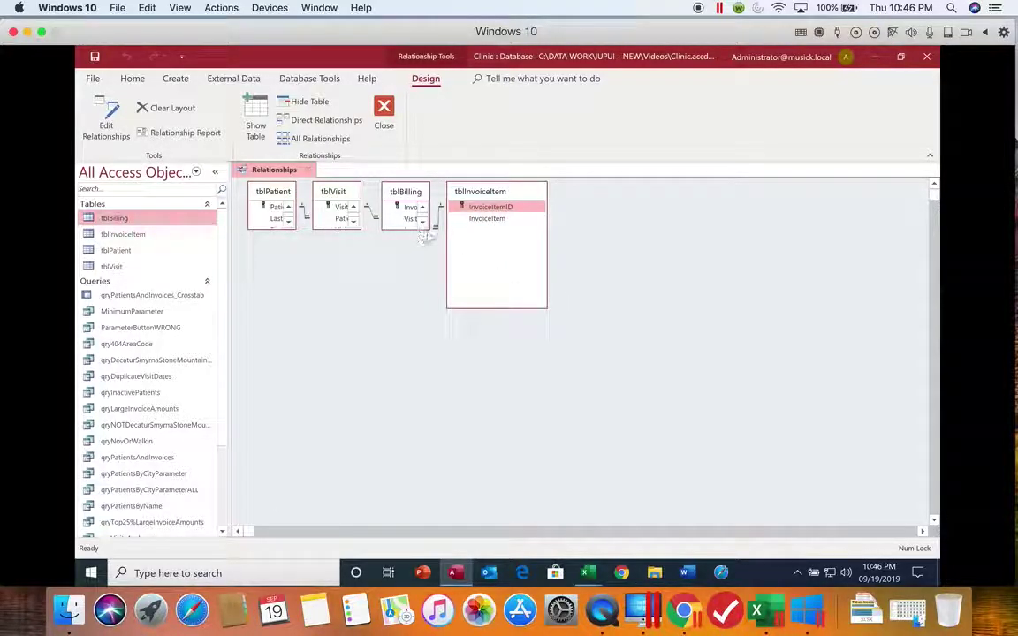
pyautogui.moveTo(400, 228); pyautogui.dragTo(400, 303)
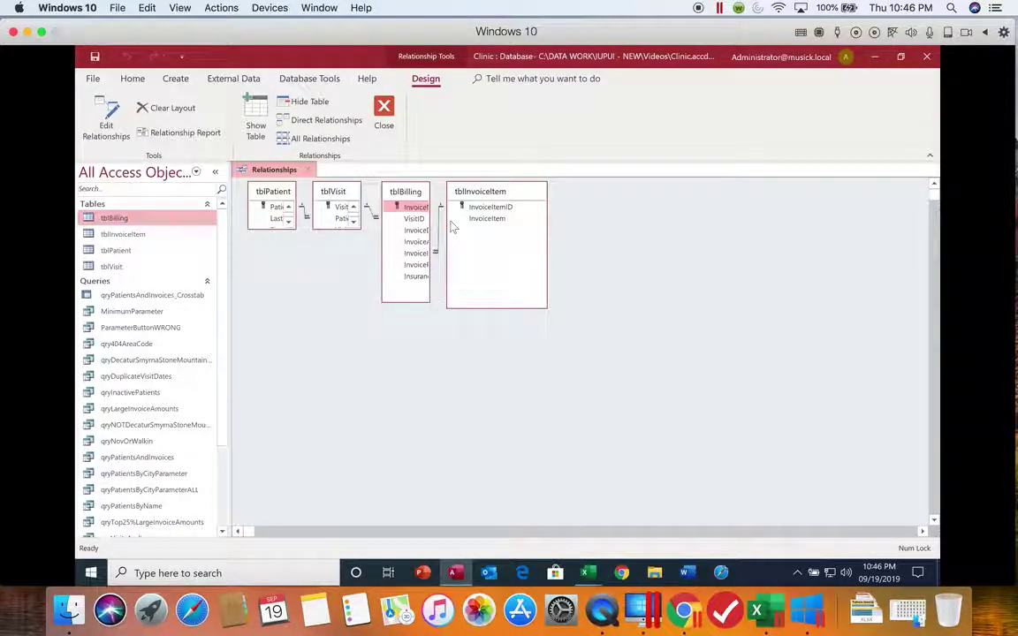
pyautogui.click(429, 215)
pyautogui.click(432, 218)
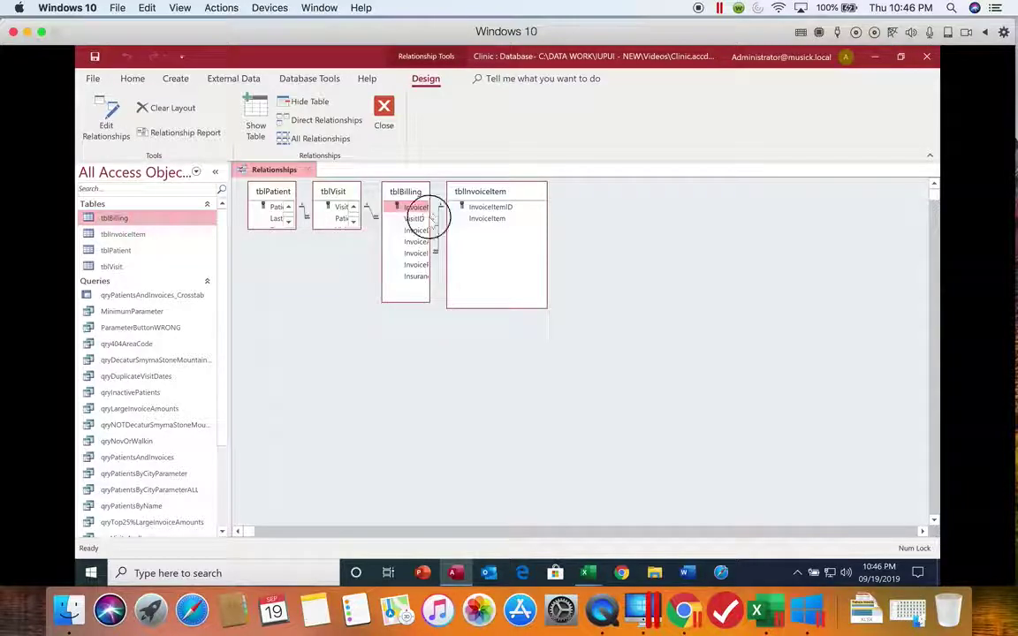
pyautogui.moveTo(432, 217); pyautogui.dragTo(451, 212)
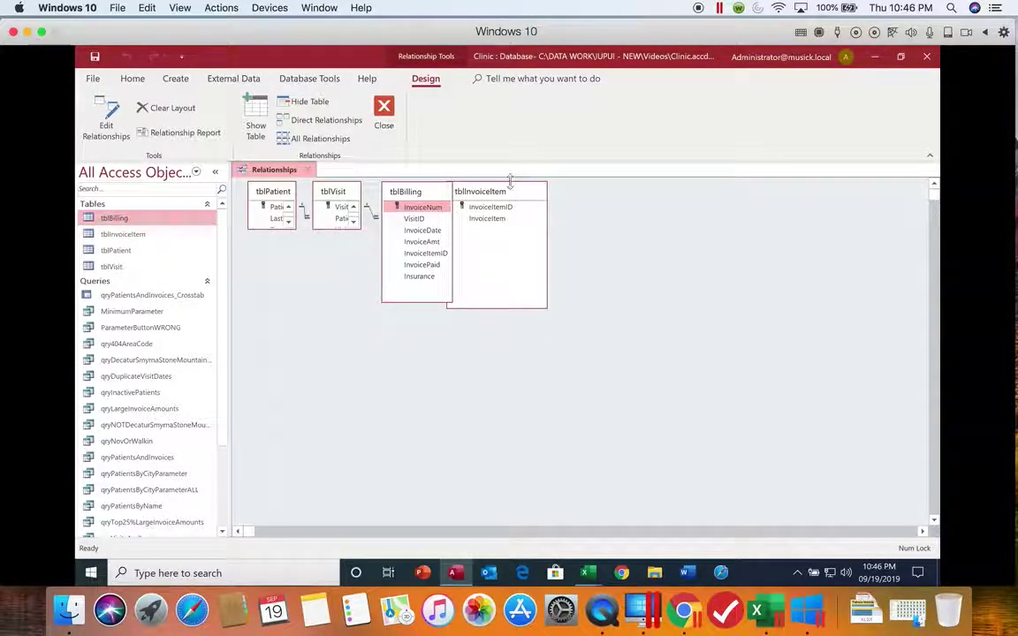
pyautogui.click(541, 304)
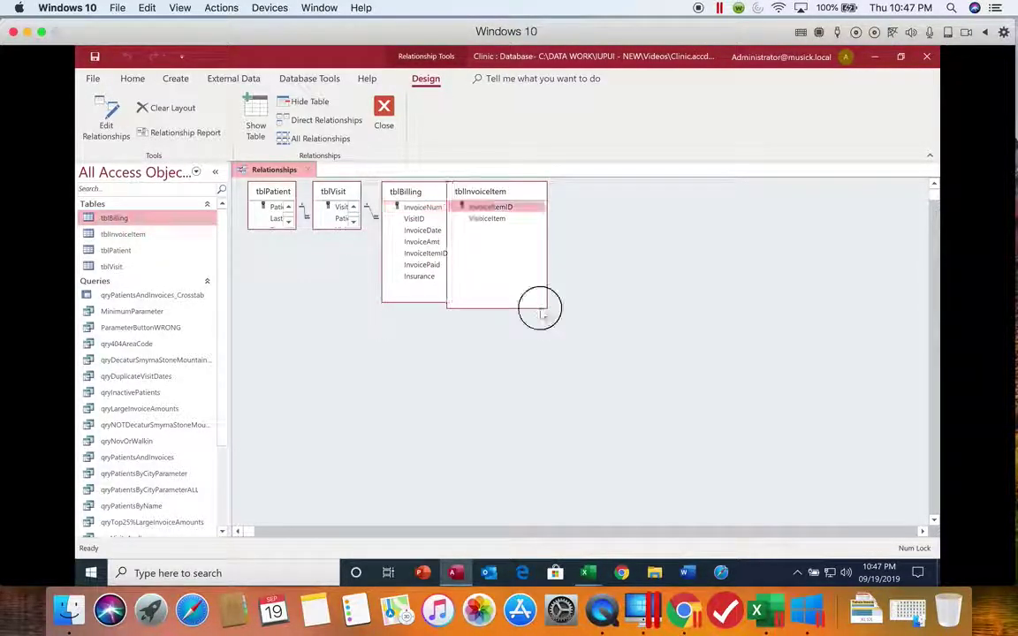
pyautogui.moveTo(514, 191); pyautogui.dragTo(572, 194)
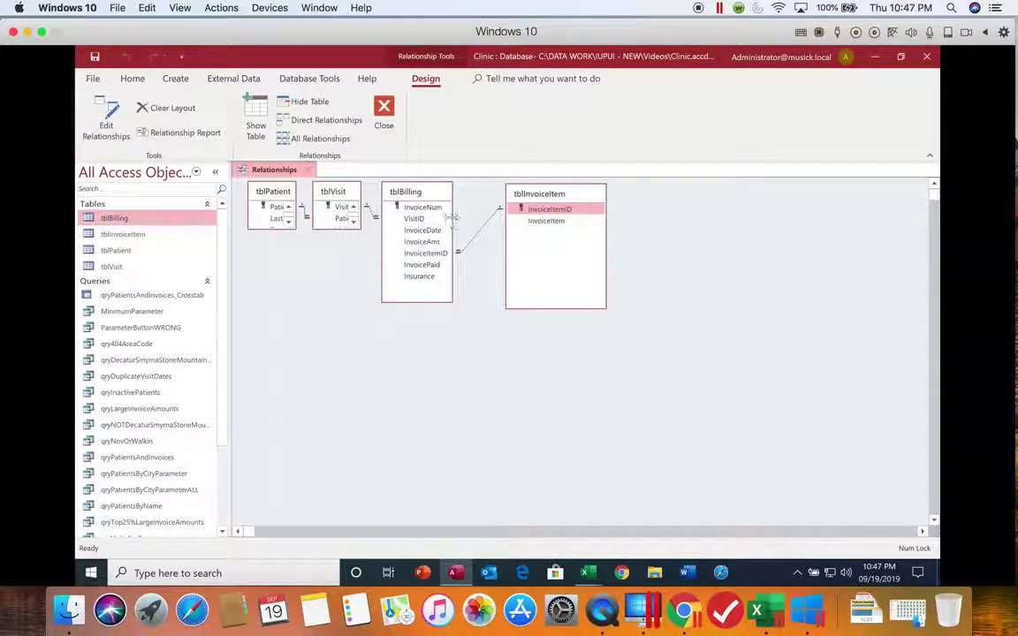
# - Examine the InvoiceItemID relationship between tblBilling and tblInvoiceItem, including its referential integrity settings
pyautogui.moveTo(408, 203); pyautogui.dragTo(466, 220)
pyautogui.click(481, 235)
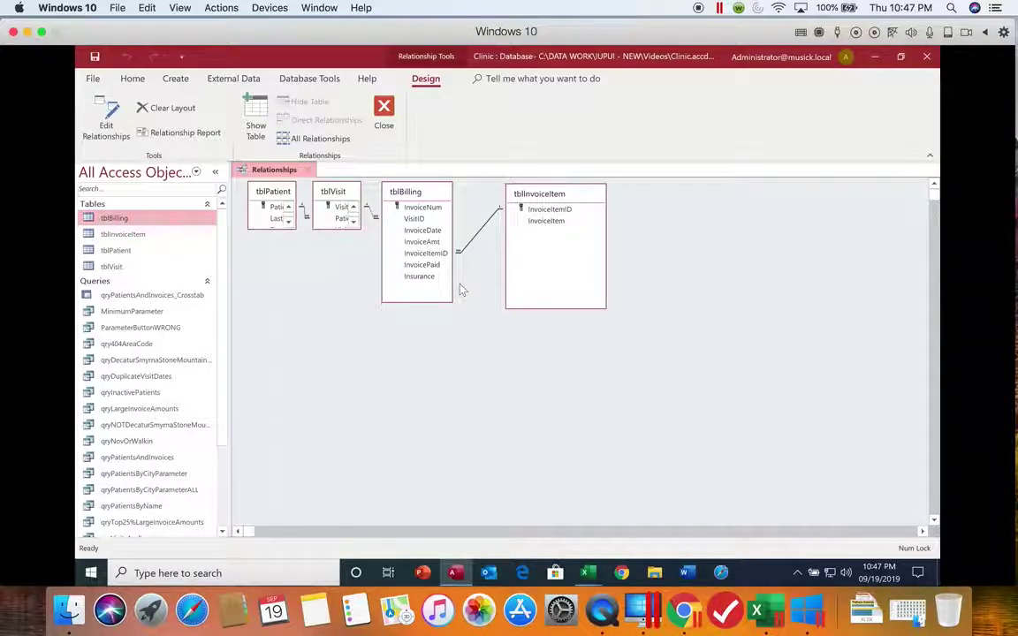
pyautogui.click(427, 254)
pyautogui.moveTo(424, 262); pyautogui.dragTo(488, 234)
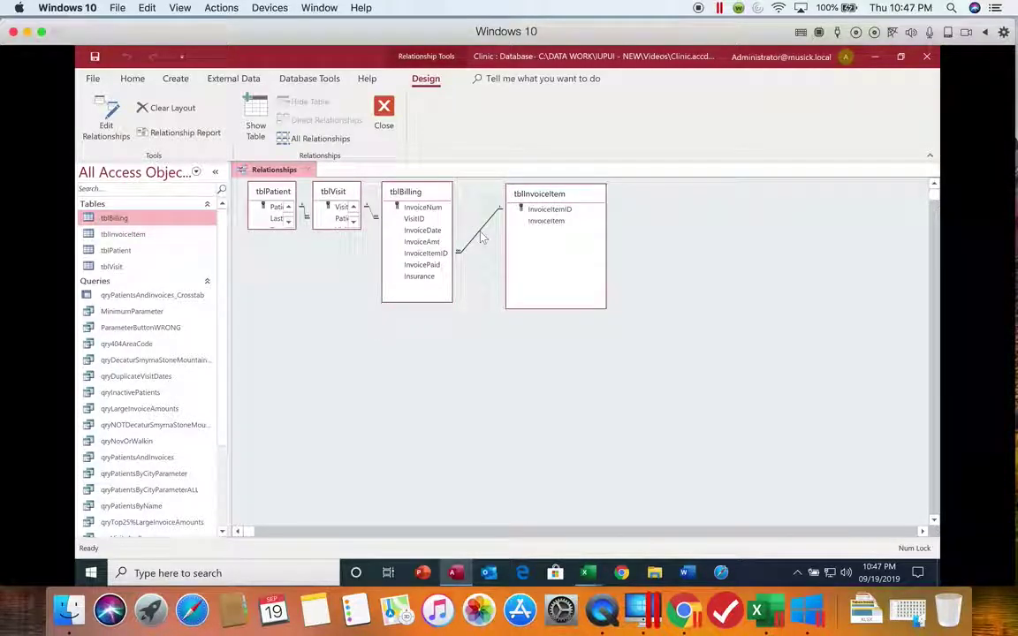
pyautogui.click(481, 235)
pyautogui.rightClick(481, 235)
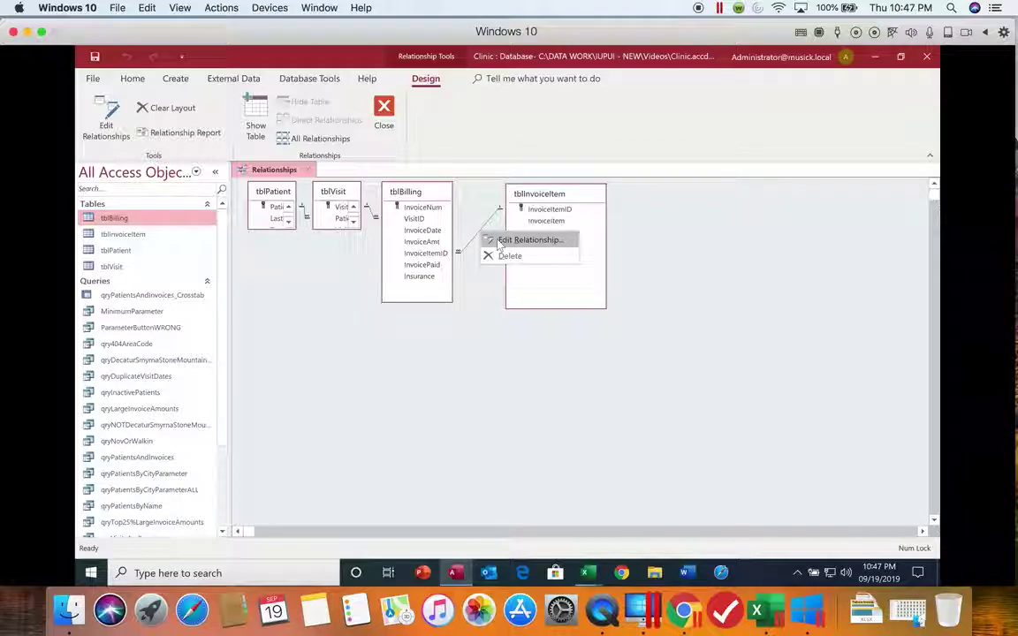
pyautogui.click(500, 241)
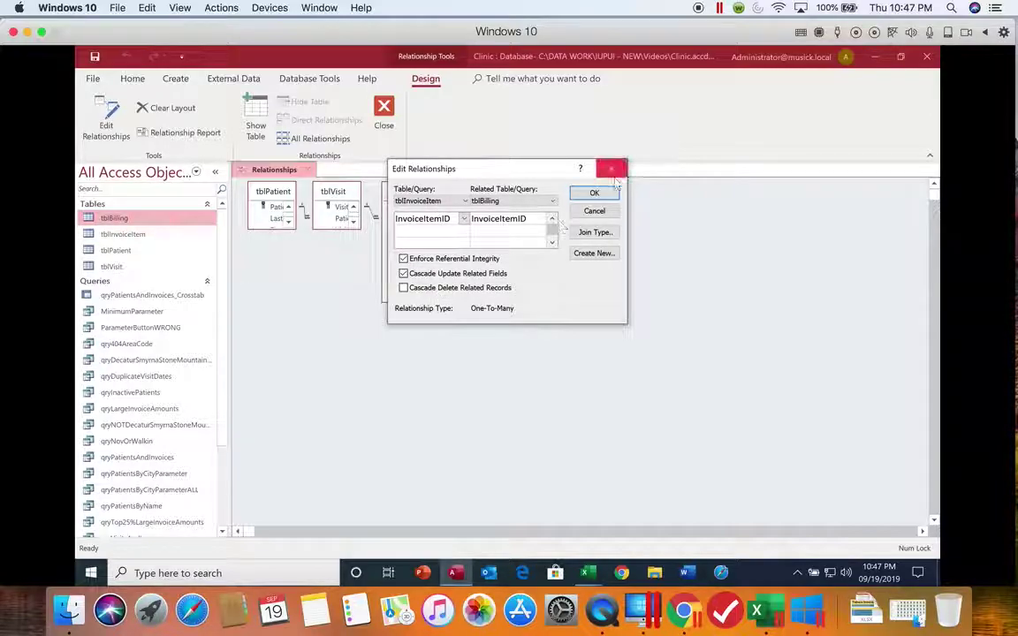
pyautogui.click(613, 171)
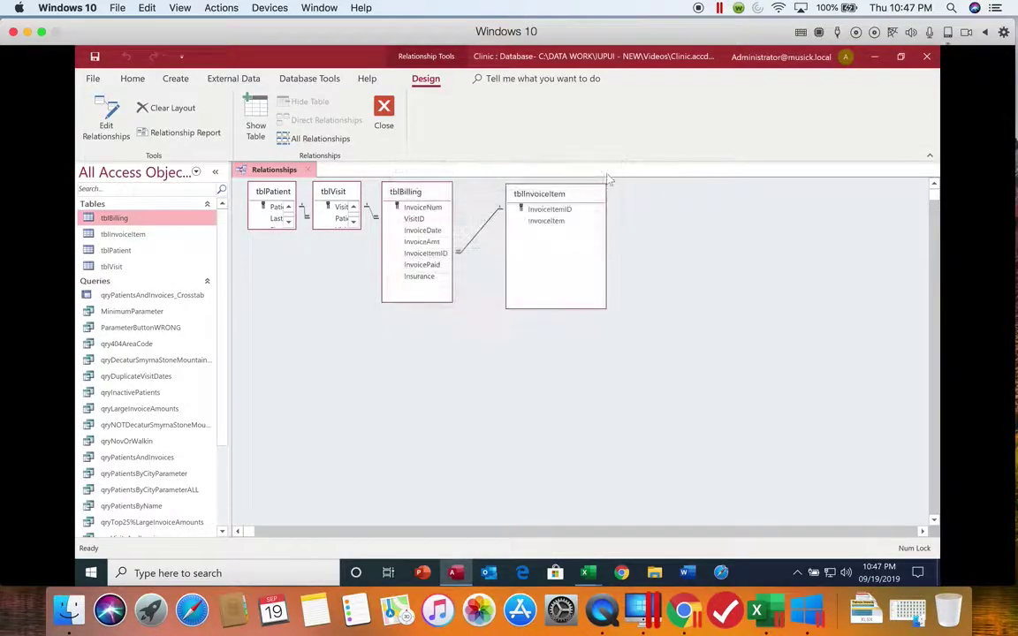
# - Permanently delete the relationship between tblBilling and tblInvoiceItem, then save and close the relationships layout
pyautogui.click(484, 229)
pyautogui.rightClick(485, 227)
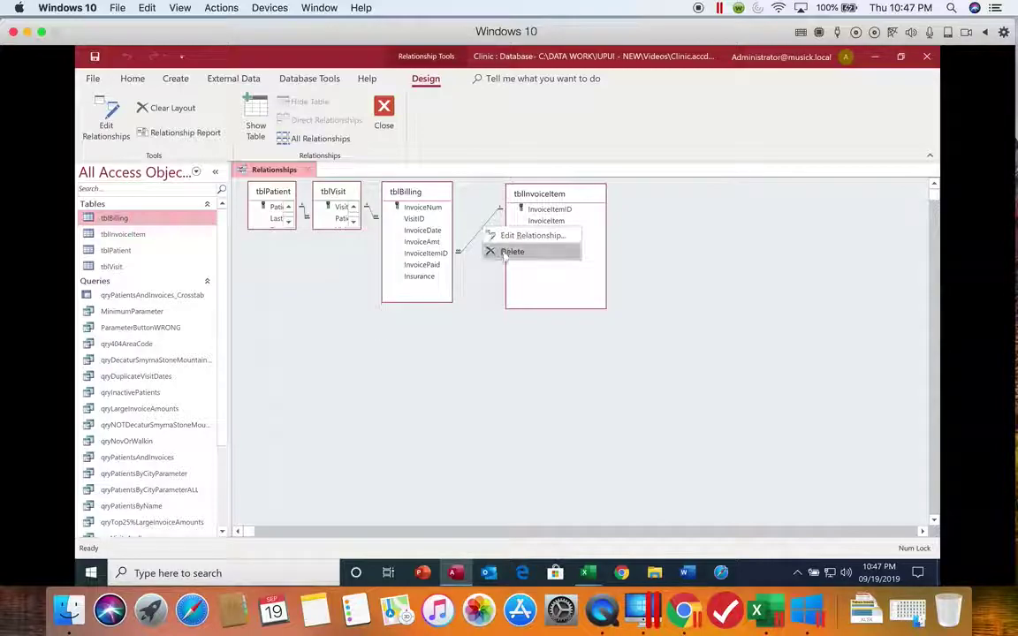
pyautogui.click(506, 251)
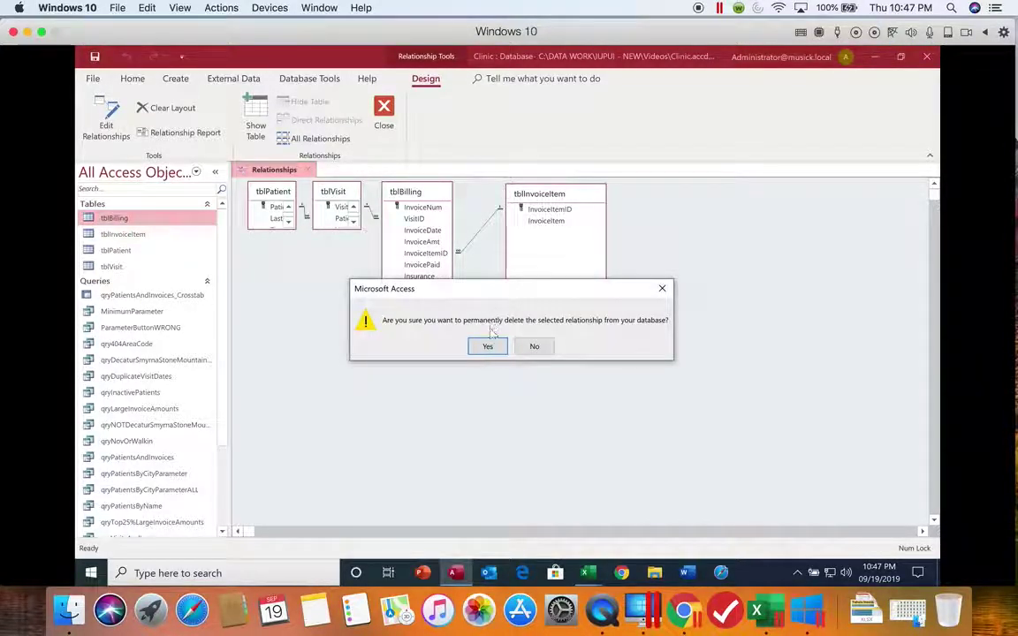
pyautogui.click(486, 346)
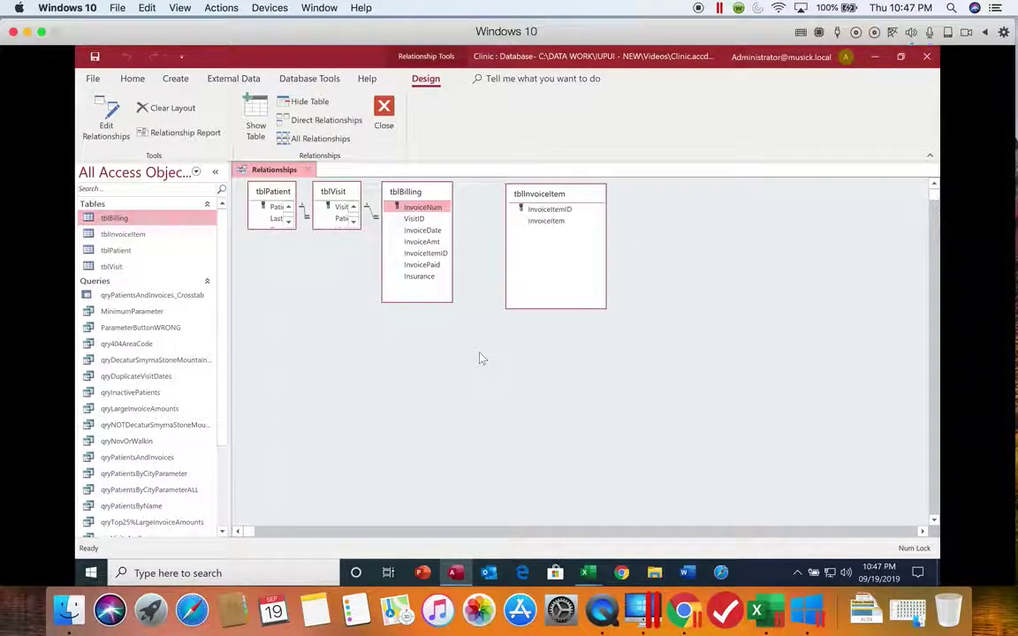
pyautogui.click(94, 58)
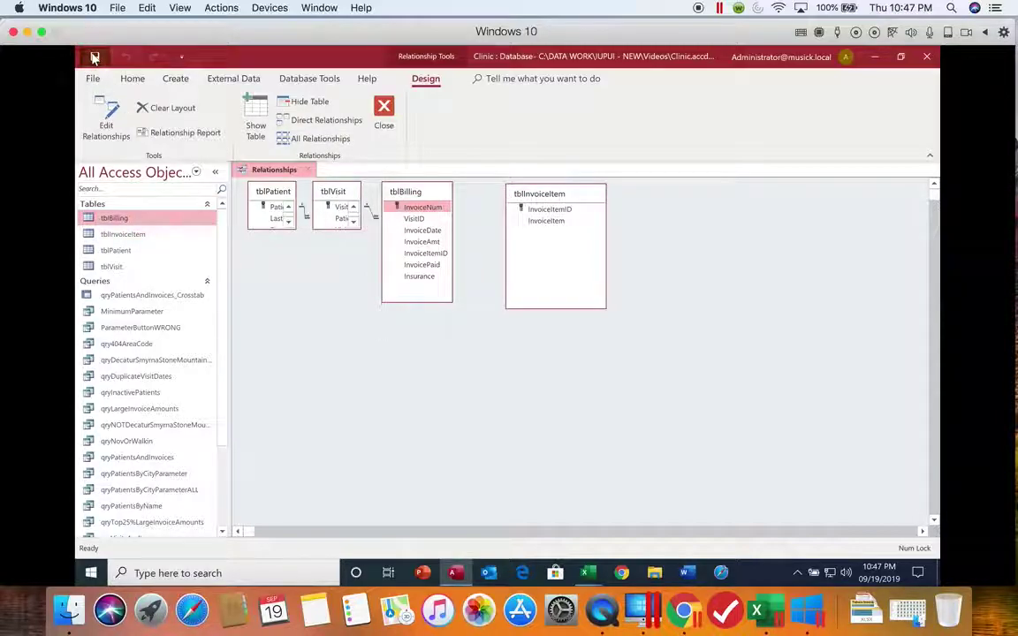
pyautogui.click(307, 170)
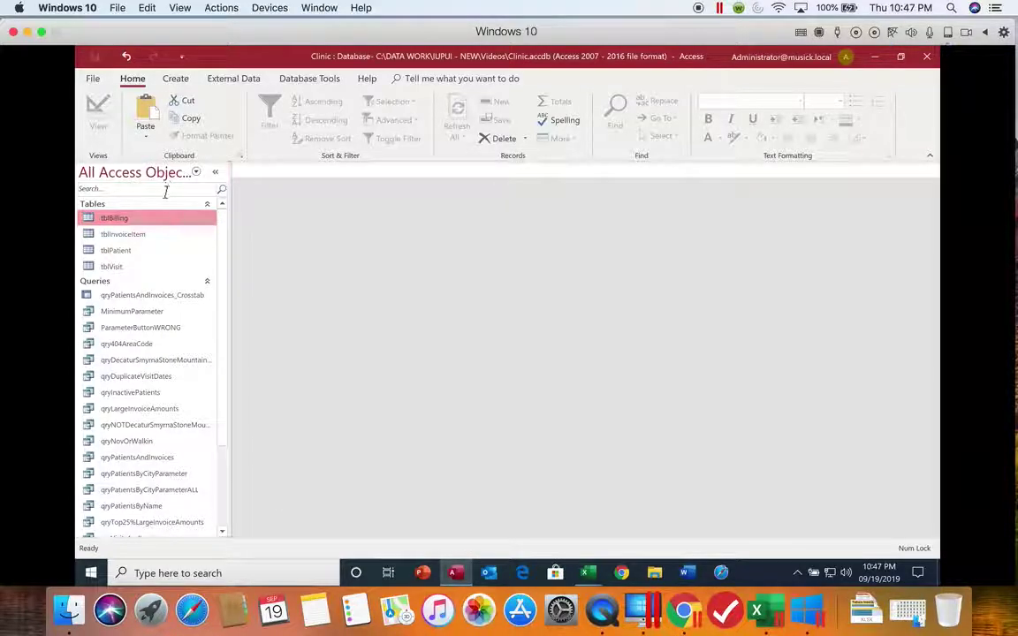
# - Reopen the tblBilling table and display it in Design view
pyautogui.click(148, 223)
pyautogui.doubleClick(148, 223)
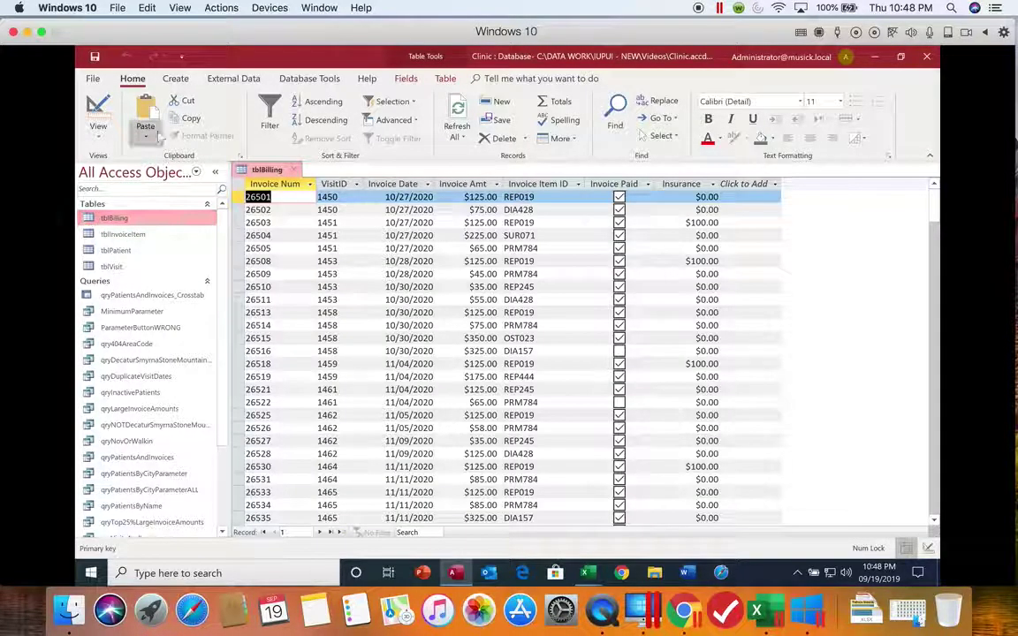
pyautogui.click(99, 107)
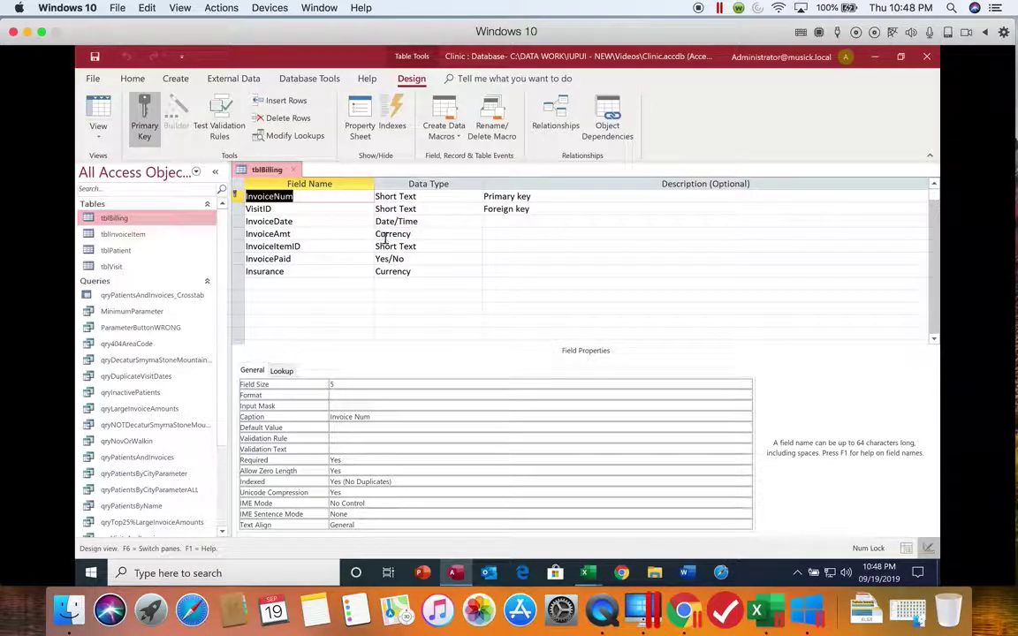
# - Start the Lookup Wizard for the InvoiceItemID field, getting its values from another table or query
pyautogui.click(437, 246)
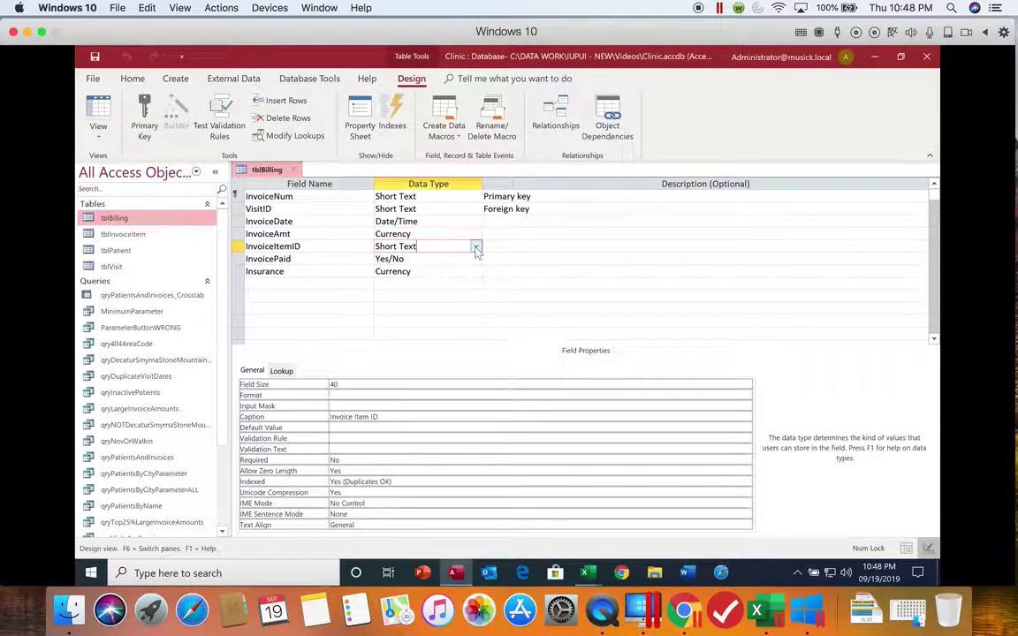
pyautogui.click(476, 247)
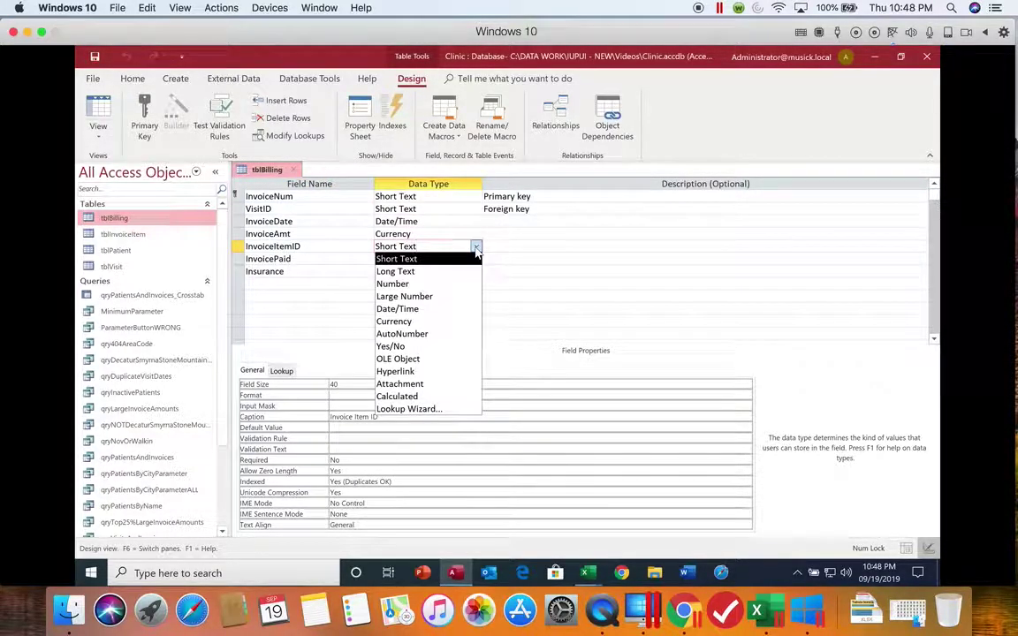
pyautogui.click(428, 410)
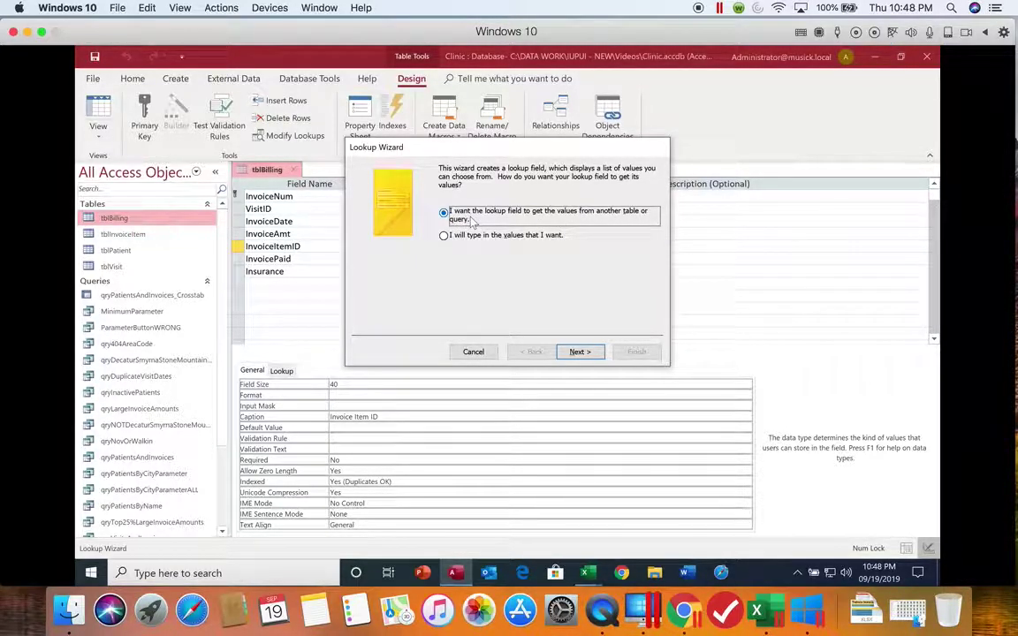
pyautogui.click(575, 353)
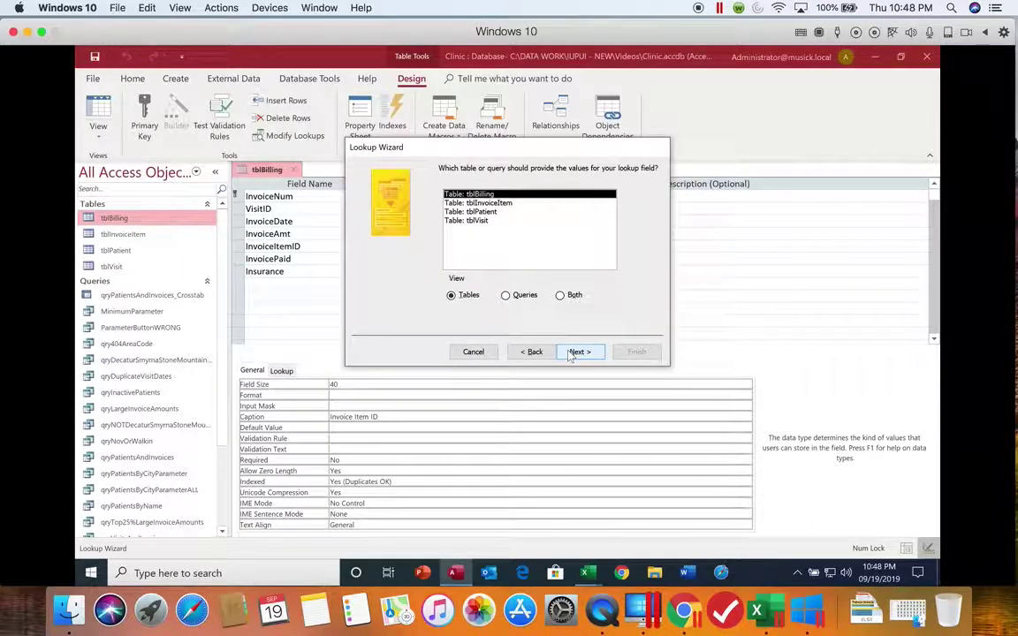
# - Use tblInvoiceItem as the lookup source and include both its InvoiceItemID and InvoiceItem fields
pyautogui.click(501, 204)
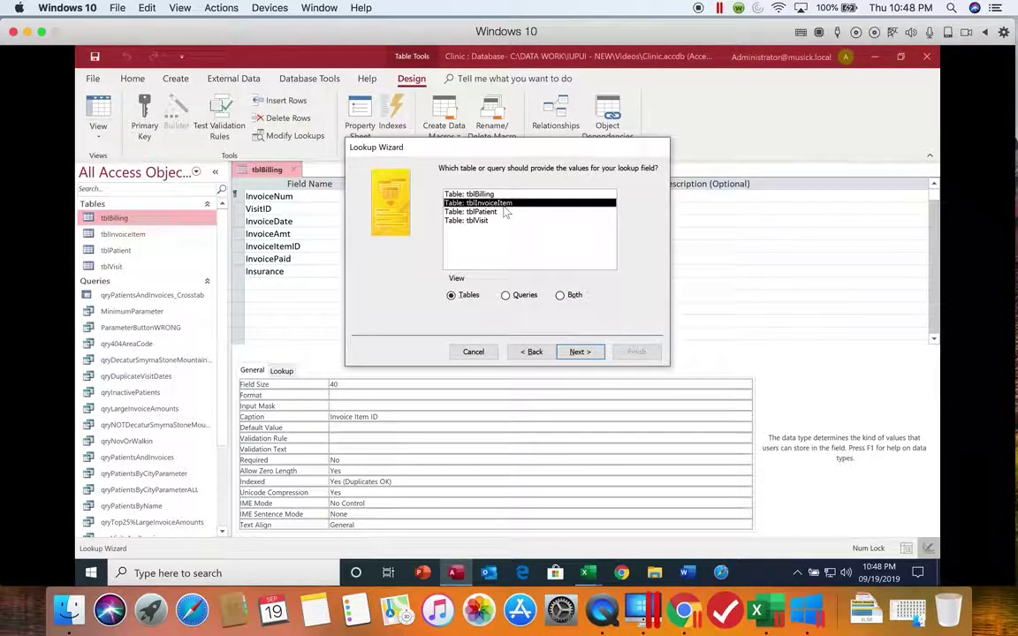
pyautogui.click(581, 353)
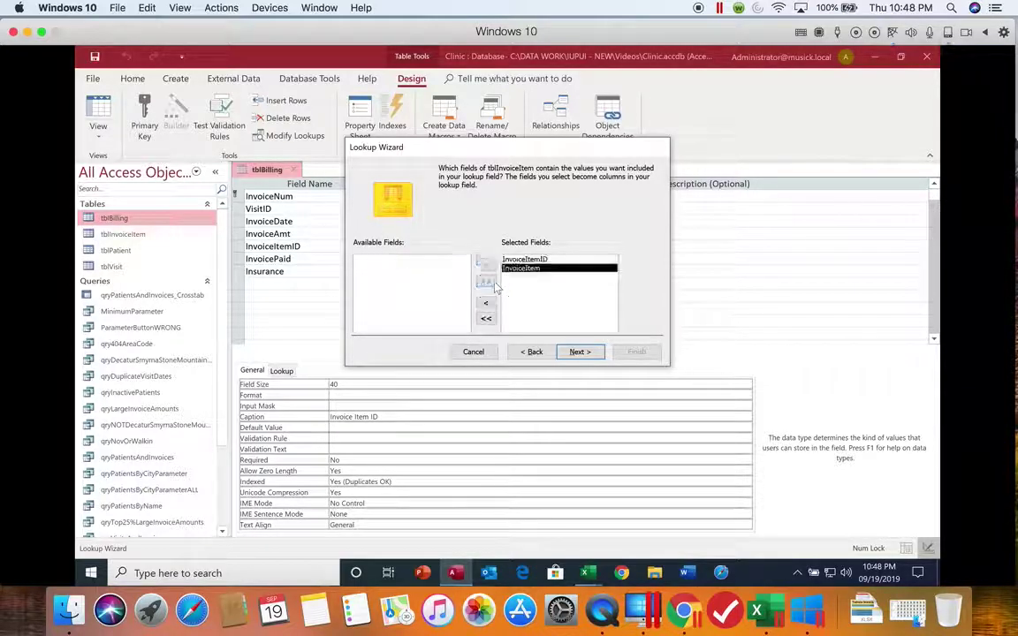
pyautogui.click(574, 354)
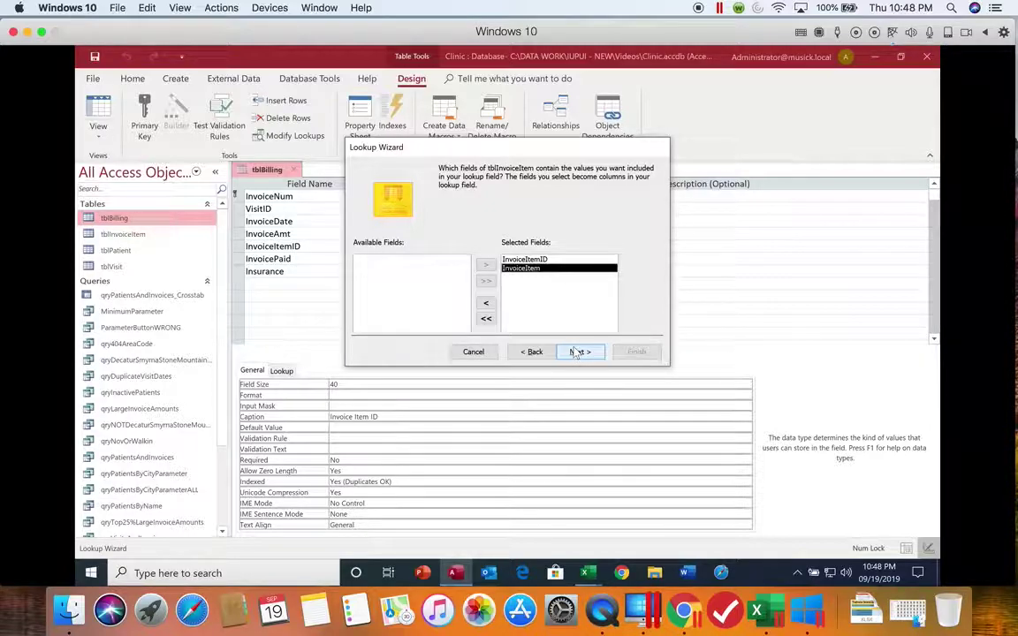
pyautogui.click(575, 353)
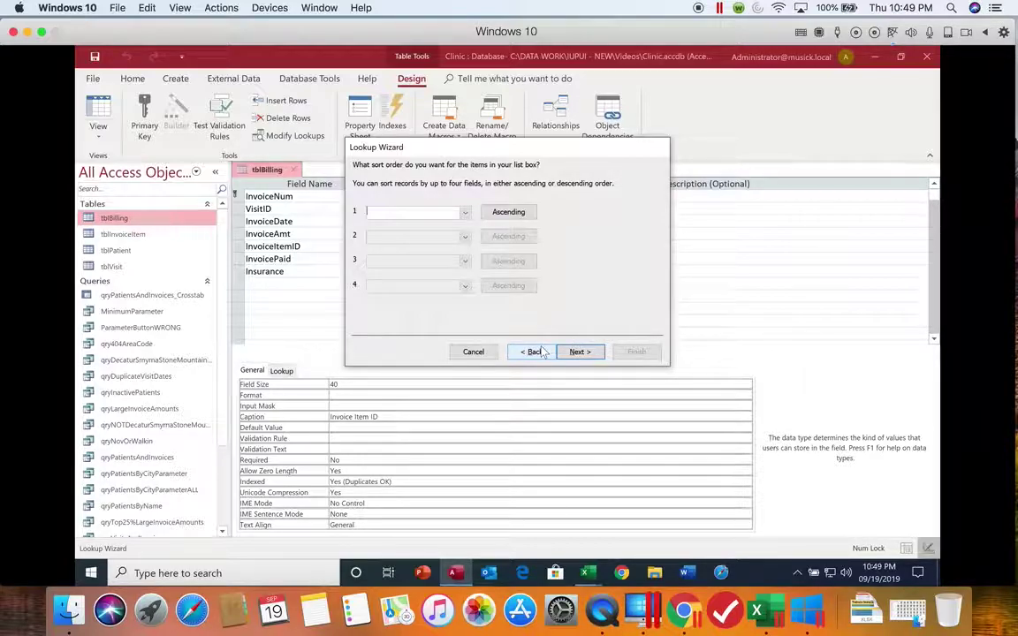
# - Sort the lookup list by InvoiceItem in ascending order
pyautogui.click(465, 212)
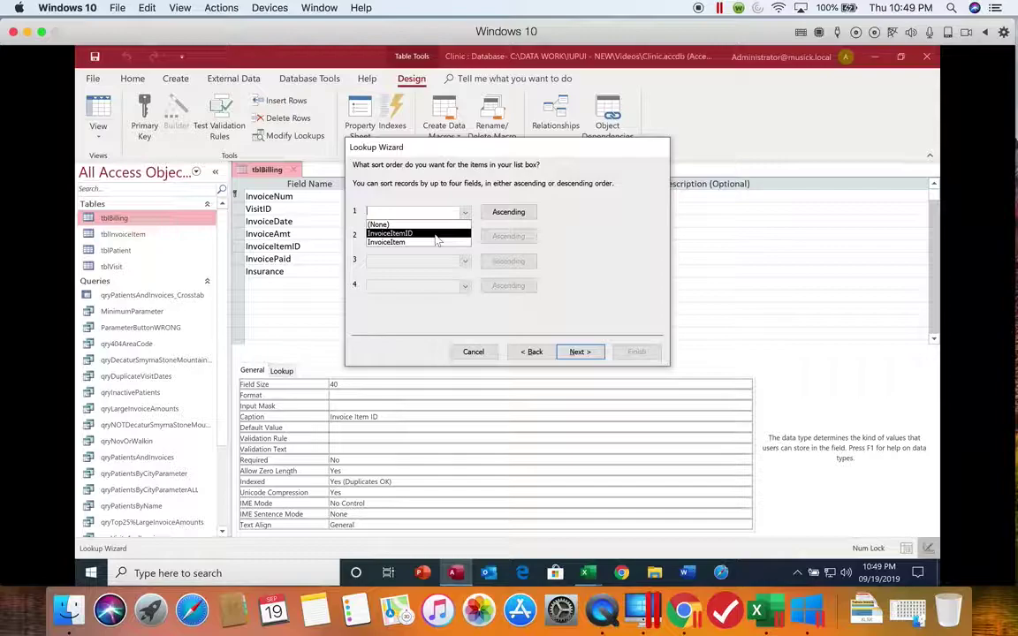
pyautogui.click(434, 242)
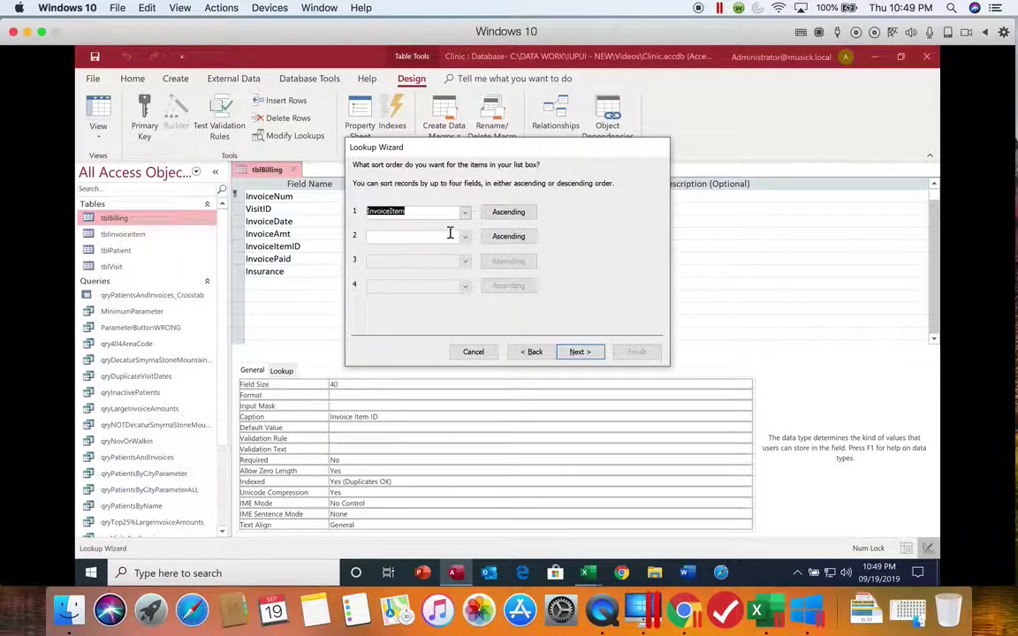
pyautogui.click(511, 213)
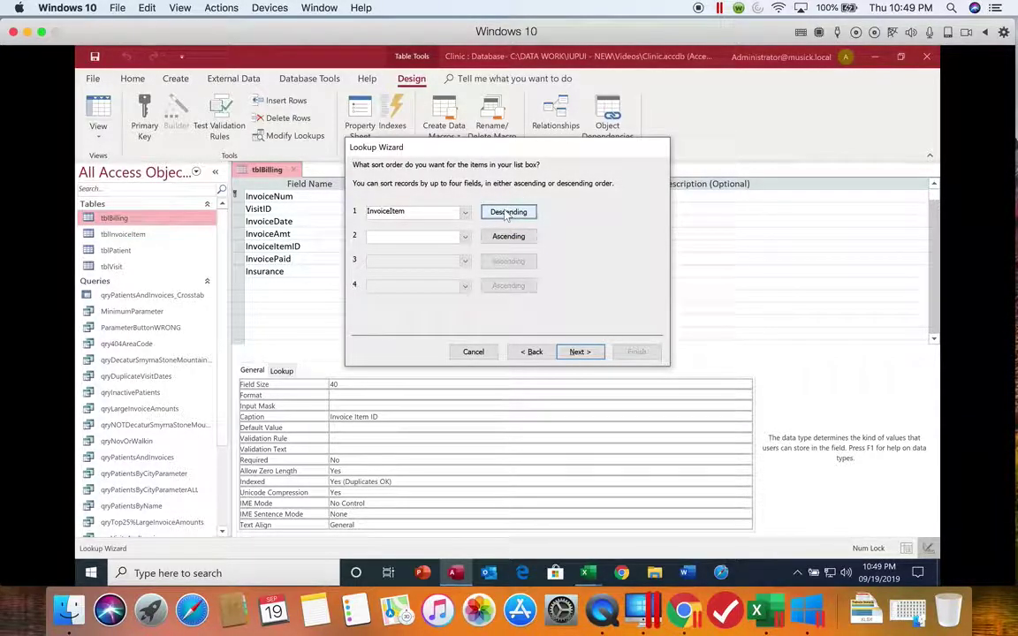
pyautogui.click(506, 215)
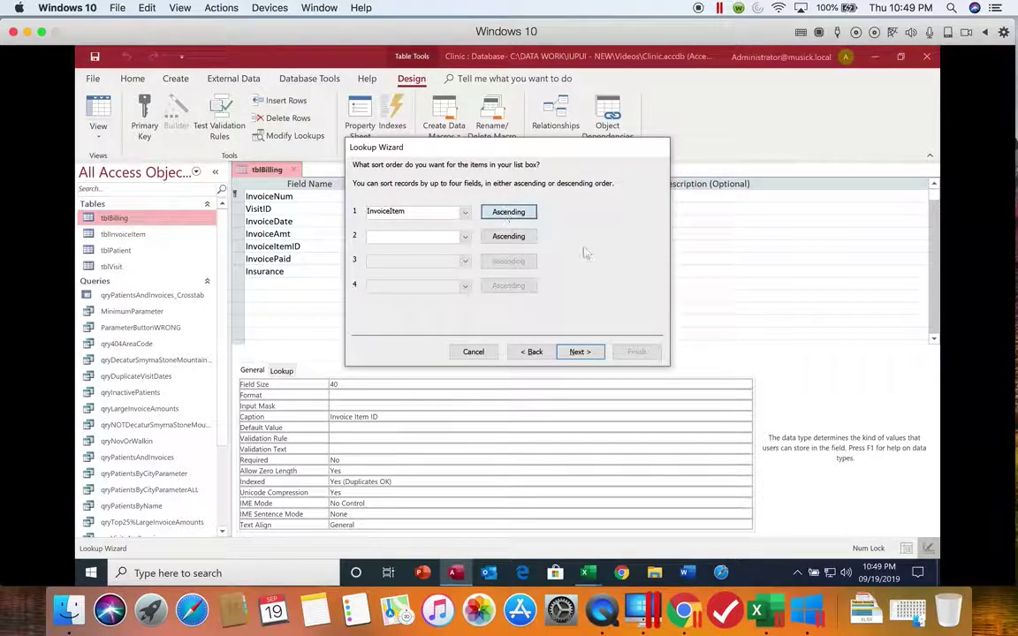
pyautogui.click(580, 352)
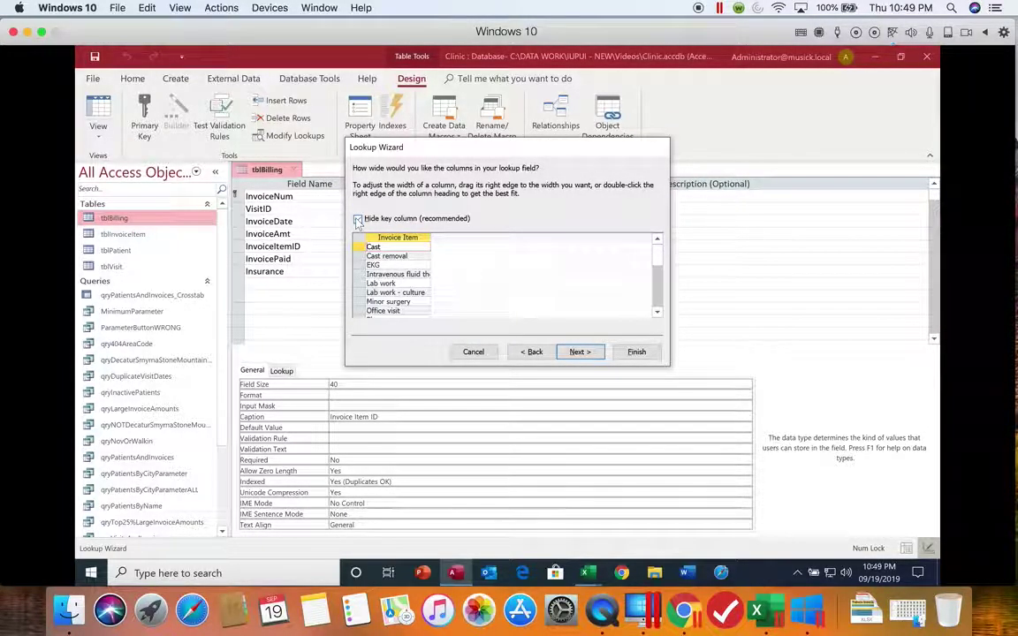
# - Unhide the key column in the lookup list and move Invoice Item ID after Invoice Item
pyautogui.click(358, 220)
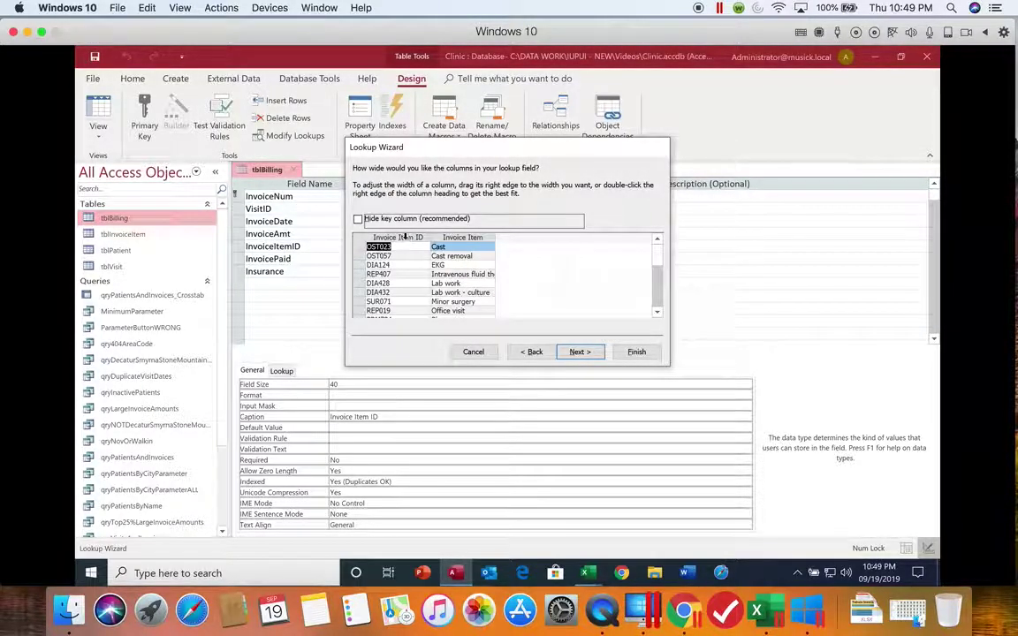
pyautogui.click(405, 239)
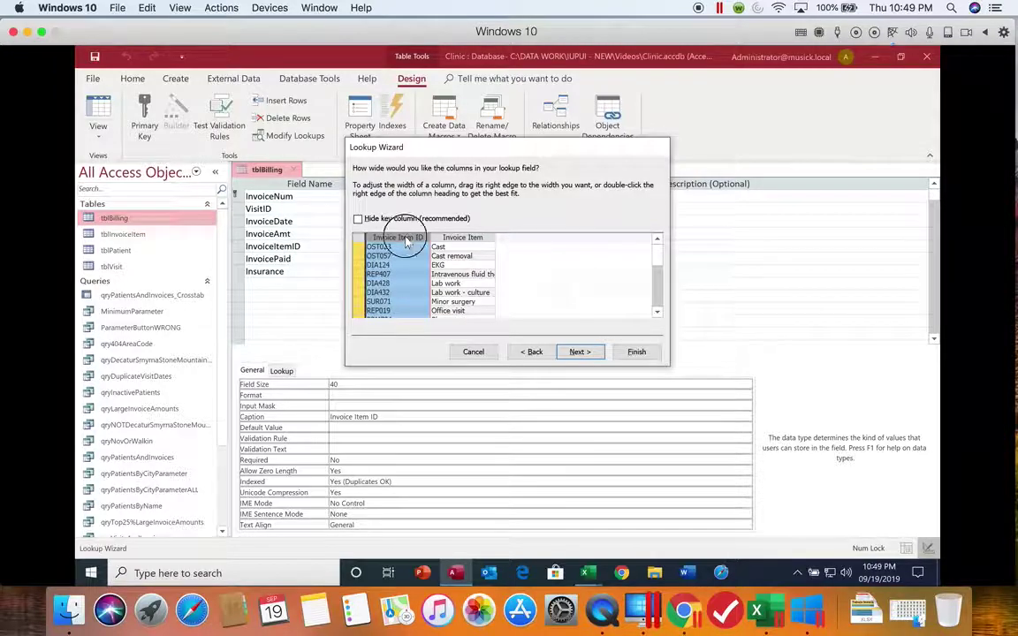
pyautogui.moveTo(407, 241); pyautogui.dragTo(517, 244)
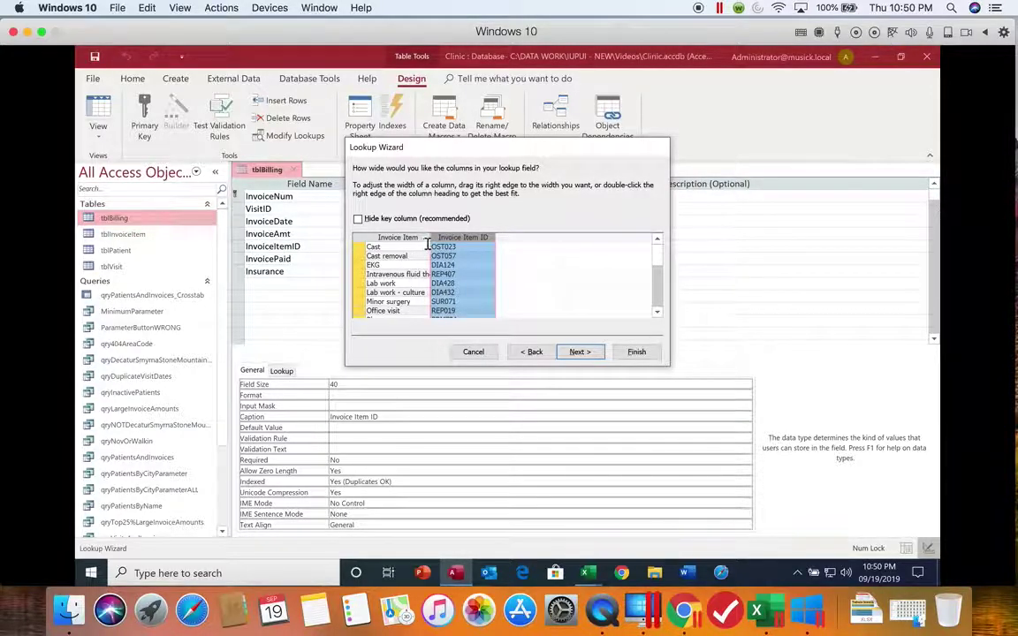
# - Fit the Invoice Item and Invoice Item ID lookup columns to their contents, leaving Invoice Item slightly wider, and accept the widths
pyautogui.moveTo(428, 238); pyautogui.dragTo(495, 238)
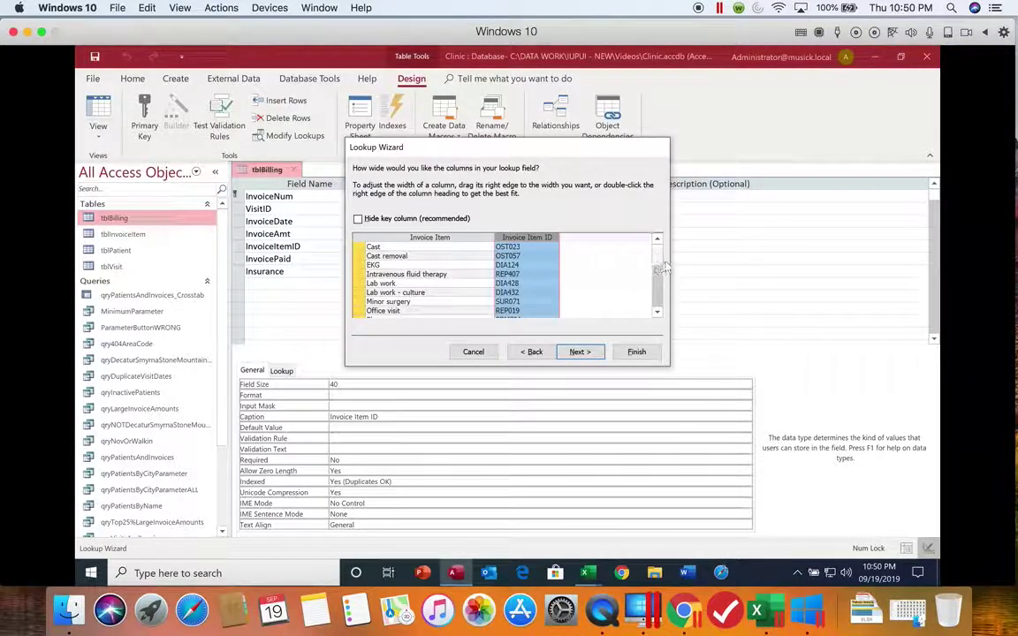
pyautogui.moveTo(659, 259); pyautogui.dragTo(662, 293)
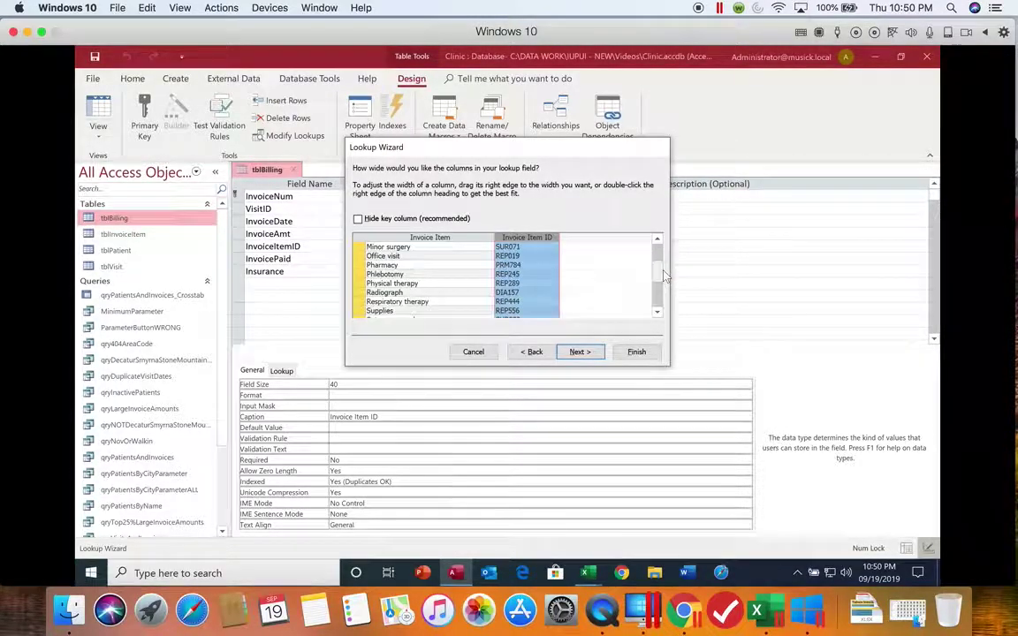
pyautogui.doubleClick(496, 239)
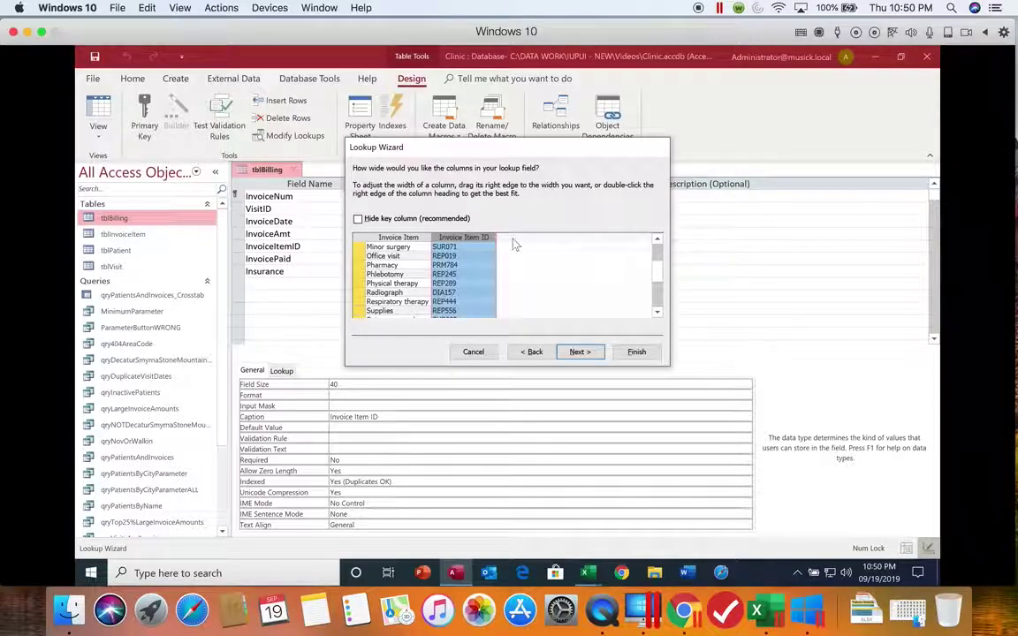
pyautogui.doubleClick(496, 238)
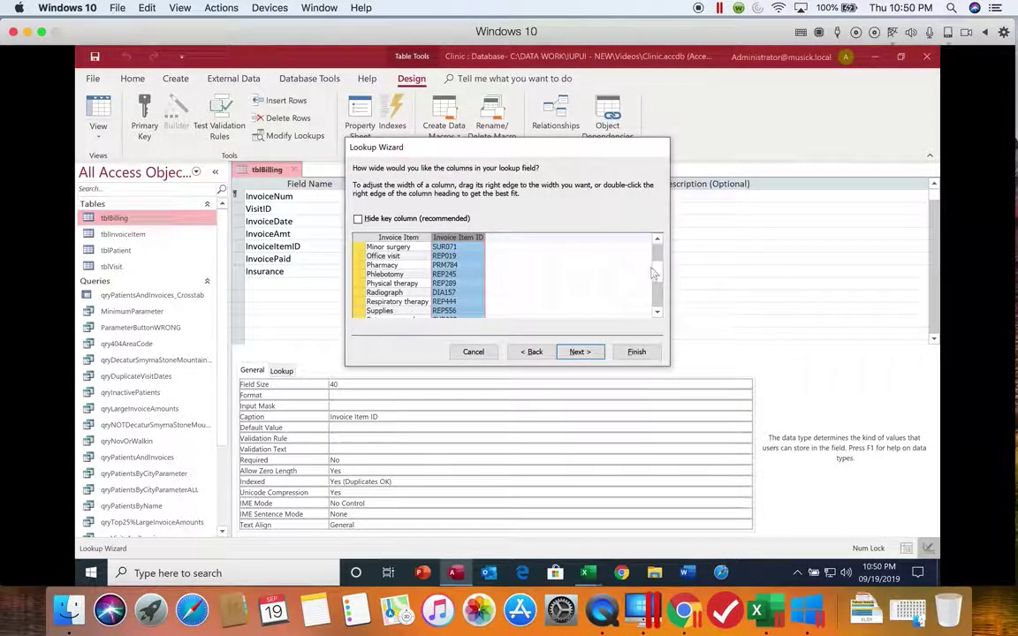
pyautogui.moveTo(659, 284); pyautogui.dragTo(659, 248)
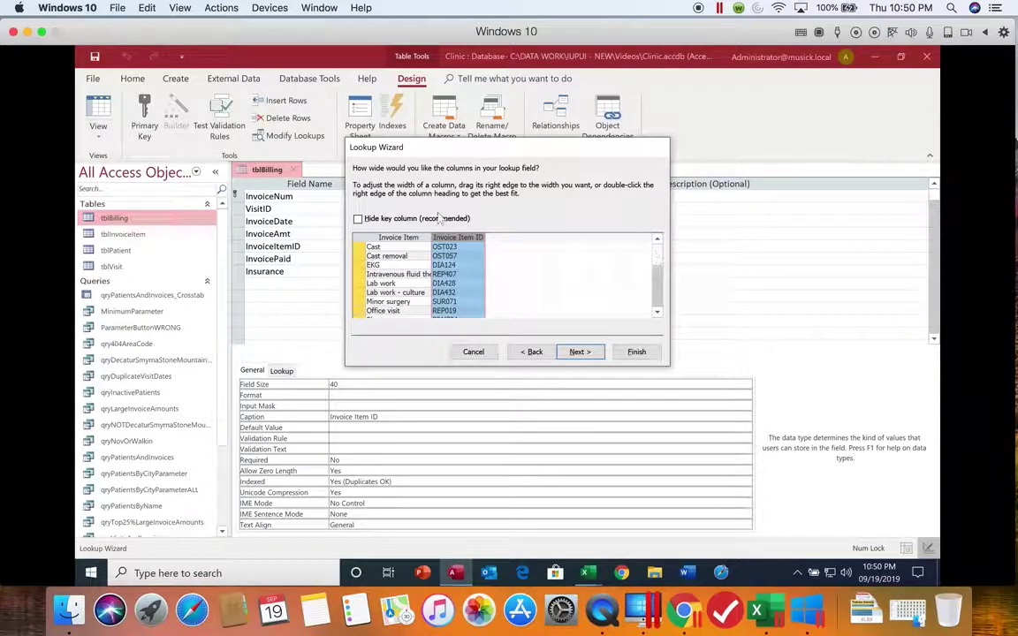
pyautogui.doubleClick(432, 236)
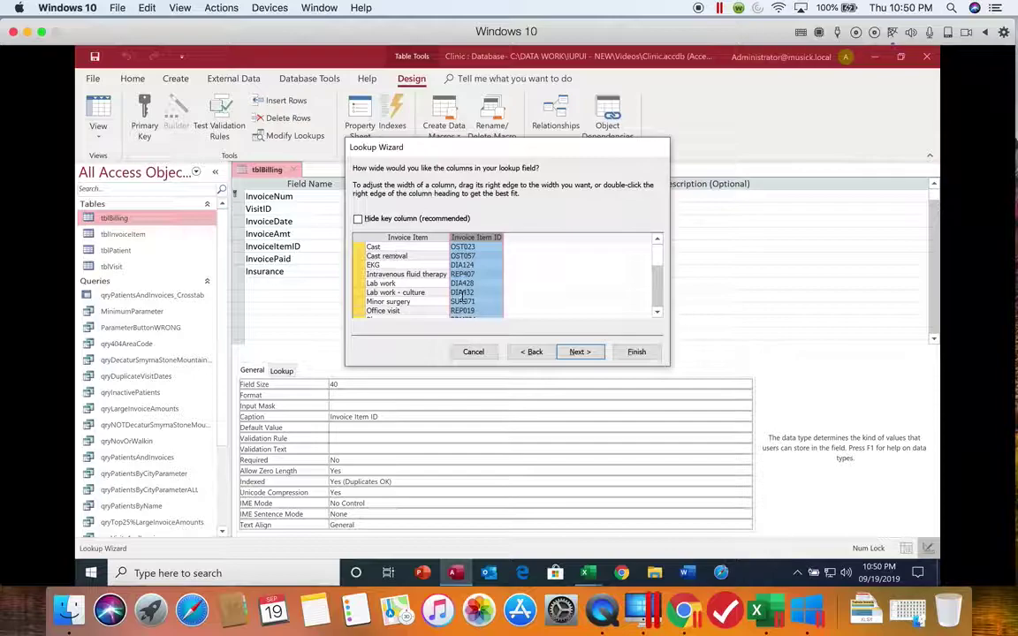
pyautogui.moveTo(658, 259)
pyautogui.mouseDown()
pyautogui.moveTo(661, 281)
pyautogui.moveTo(658, 247)
pyautogui.mouseUp()
pyautogui.moveTo(448, 234)
pyautogui.mouseDown()
pyautogui.moveTo(438, 235)
pyautogui.moveTo(452, 236)
pyautogui.mouseUp()
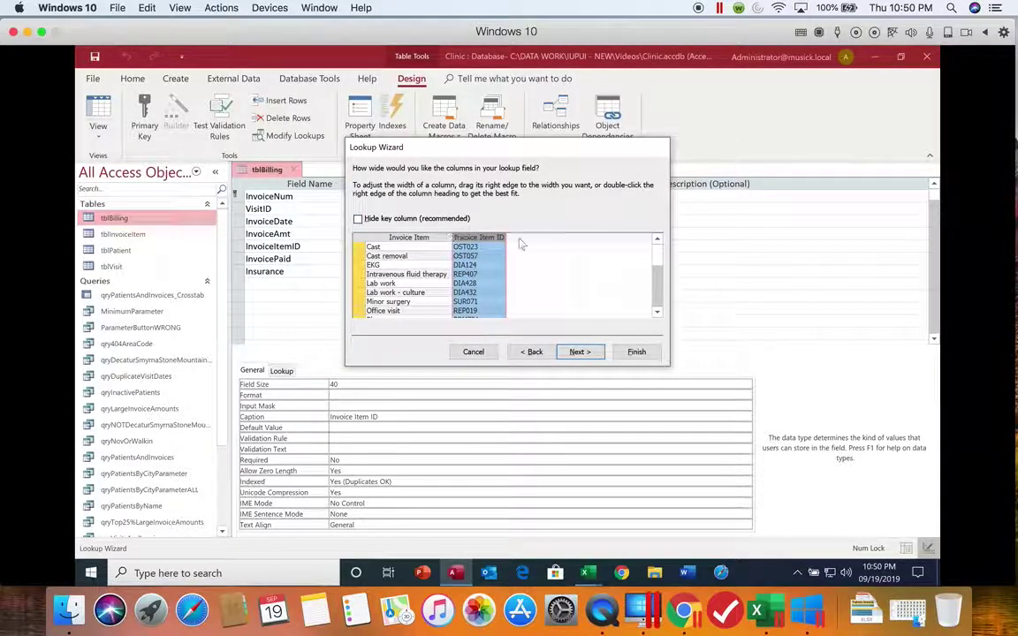
pyautogui.moveTo(657, 268); pyautogui.dragTo(593, 210)
pyautogui.click(597, 352)
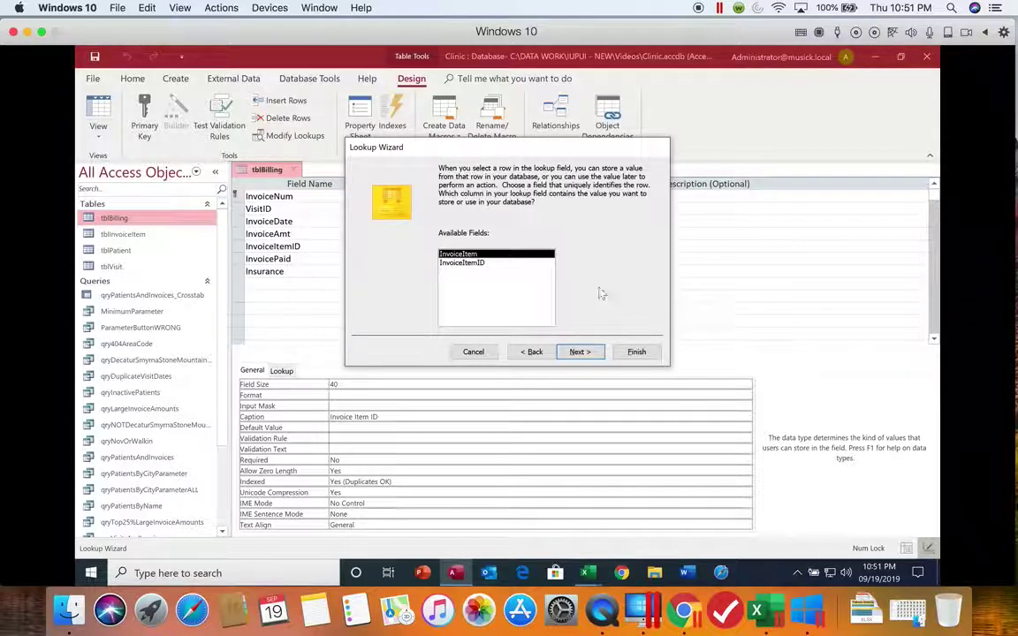
# - Store the InvoiceItemID value in the lookup field, finish the wizard with the label InvoiceItemID, and save the table
pyautogui.click(477, 263)
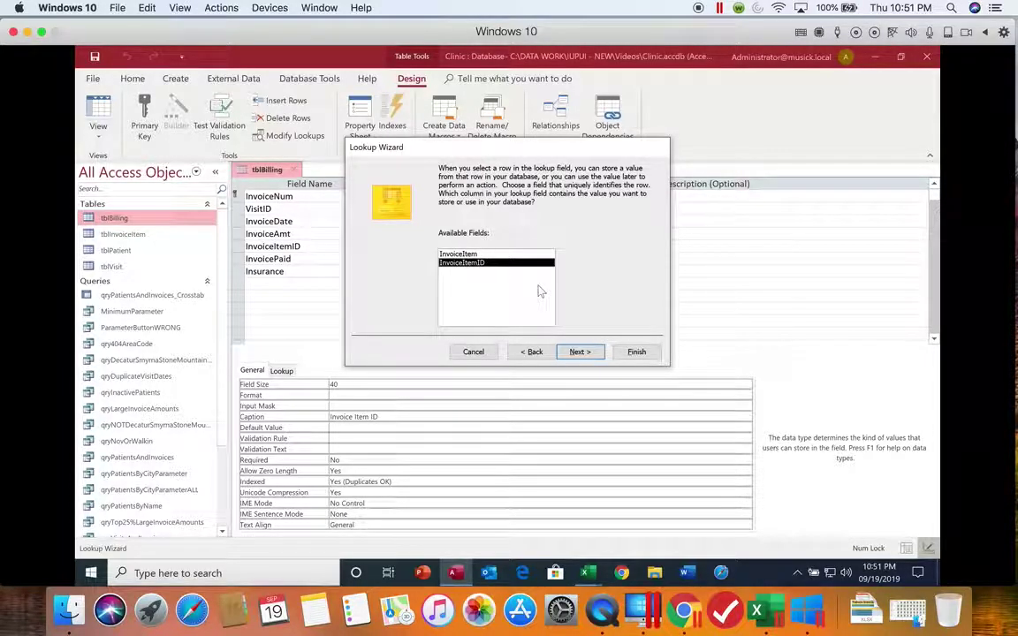
pyautogui.click(577, 353)
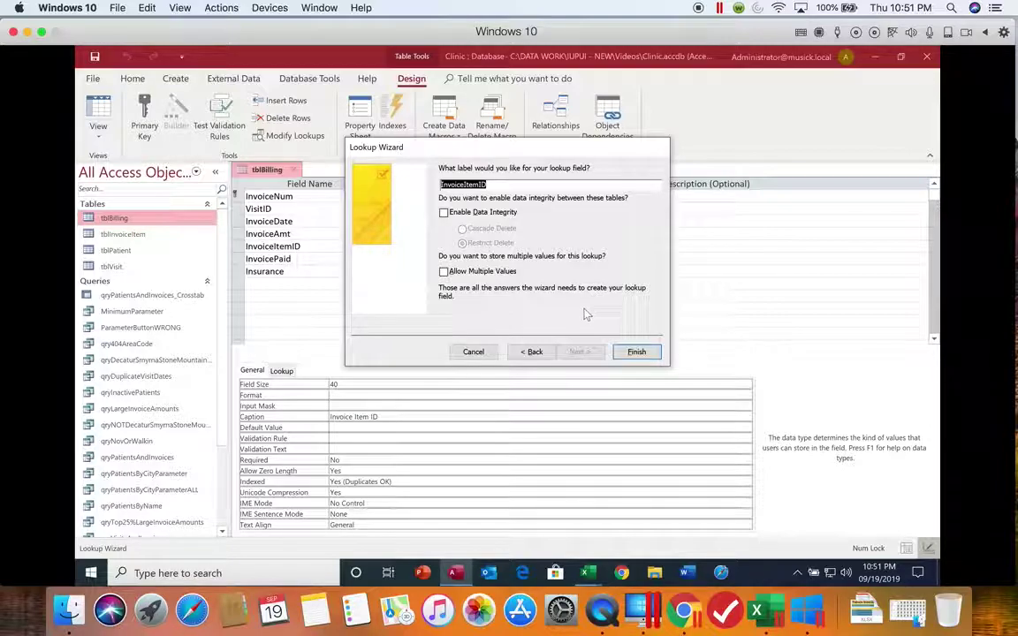
pyautogui.click(635, 351)
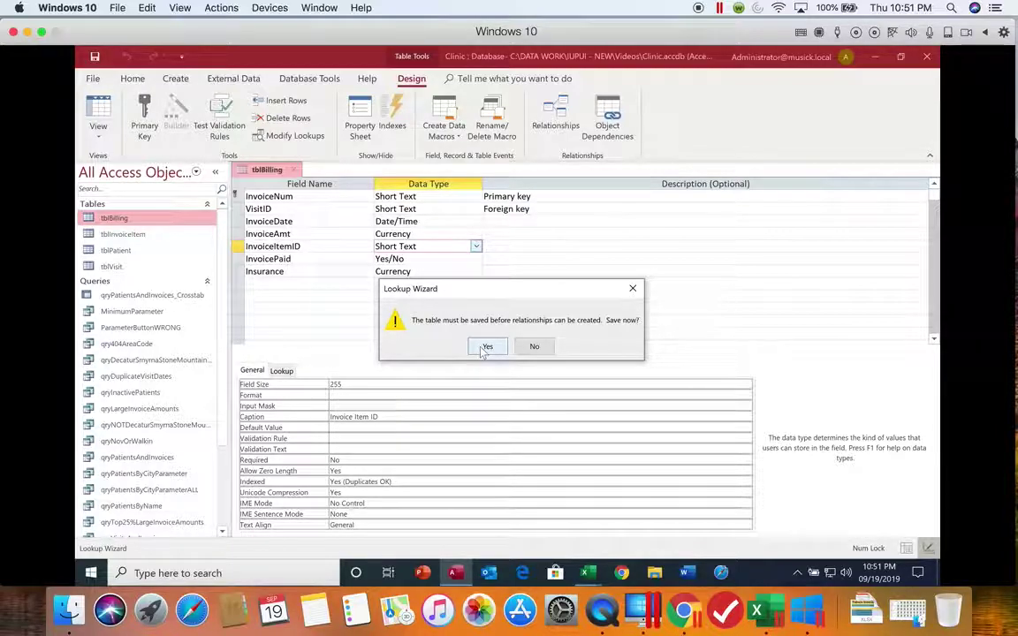
pyautogui.click(484, 348)
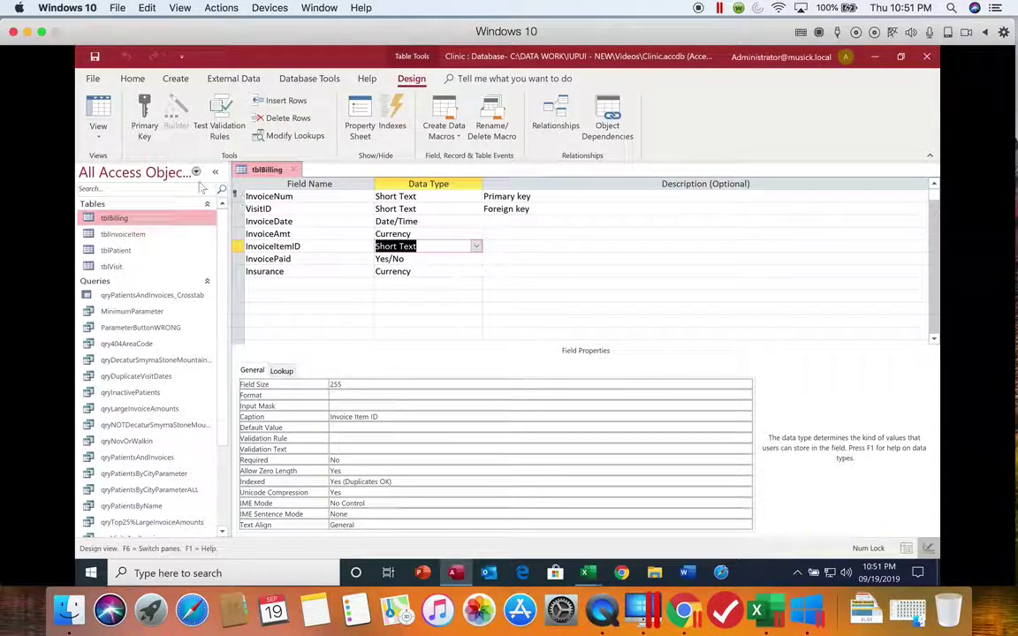
# - Display tblBilling in Datasheet view and fit the Invoice Item ID column to its contents
pyautogui.click(99, 117)
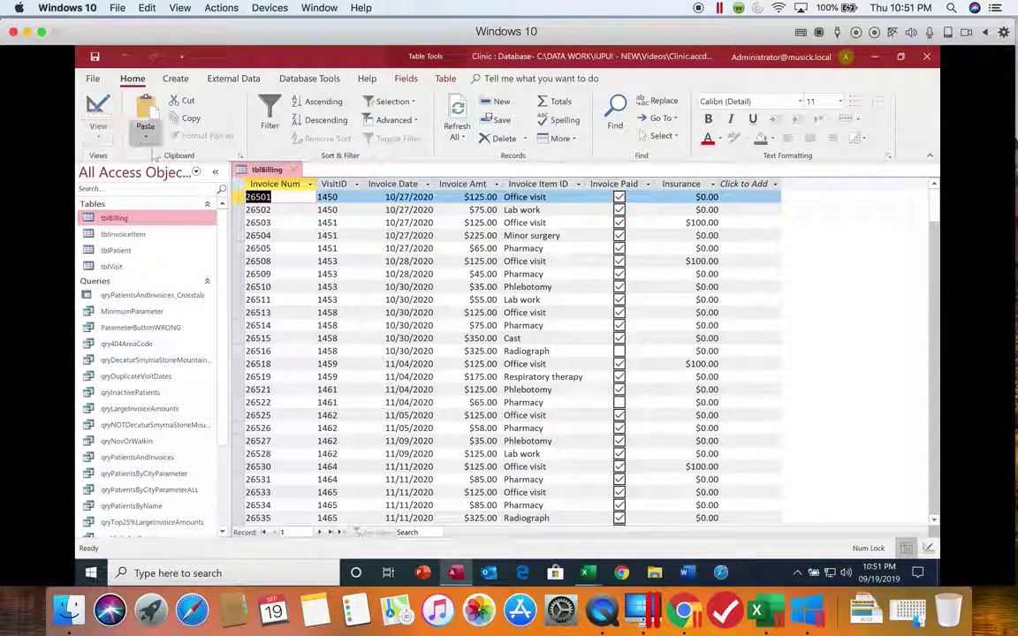
pyautogui.doubleClick(585, 183)
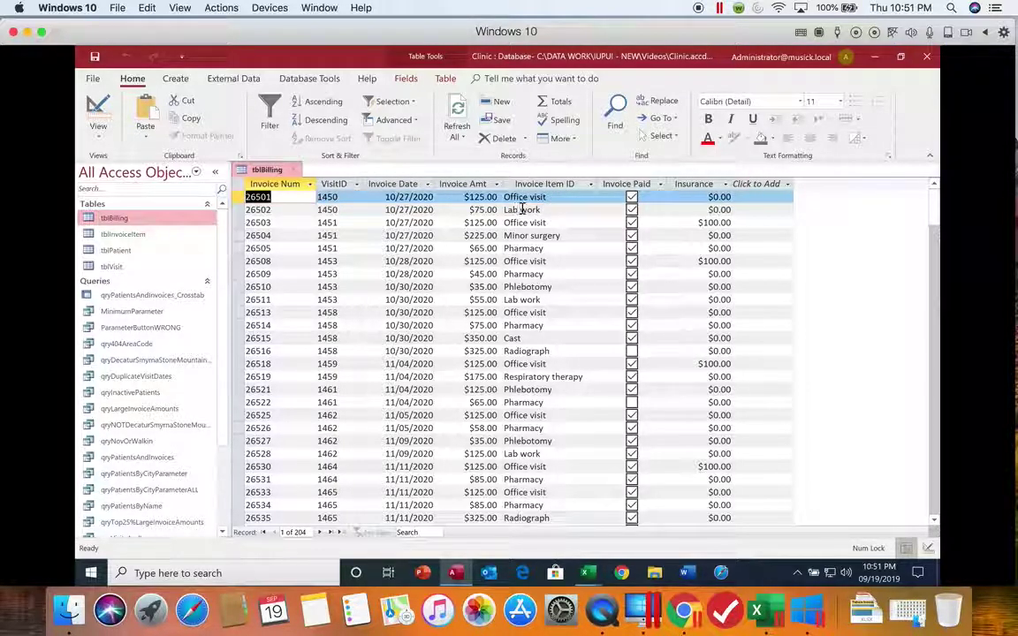
# - Examine the Invoice Item ID lookup list in the first record and in the first Respiratory therapy record
pyautogui.click(557, 197)
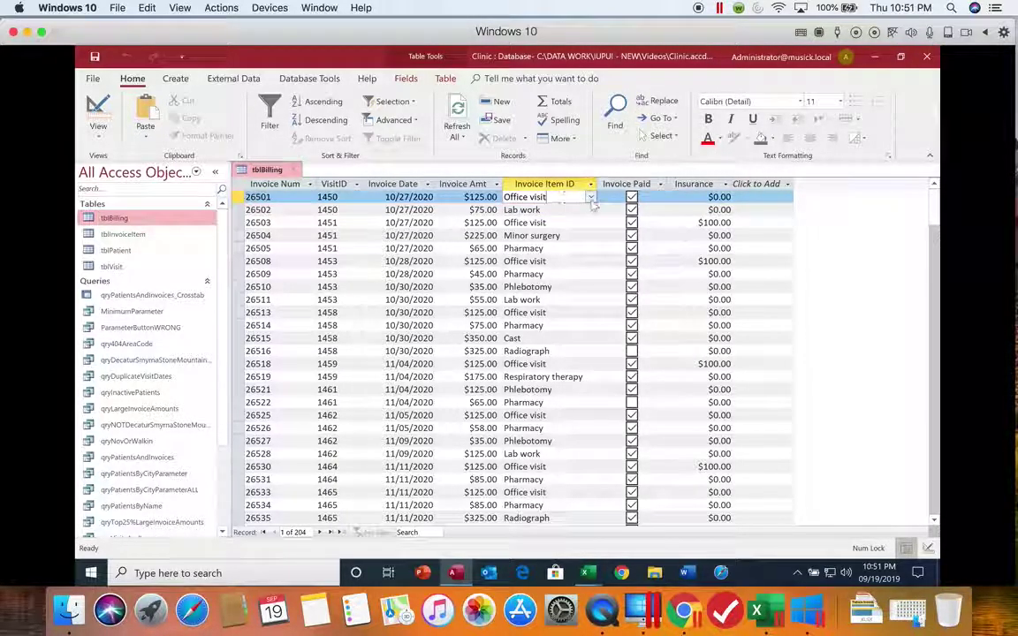
pyautogui.click(590, 198)
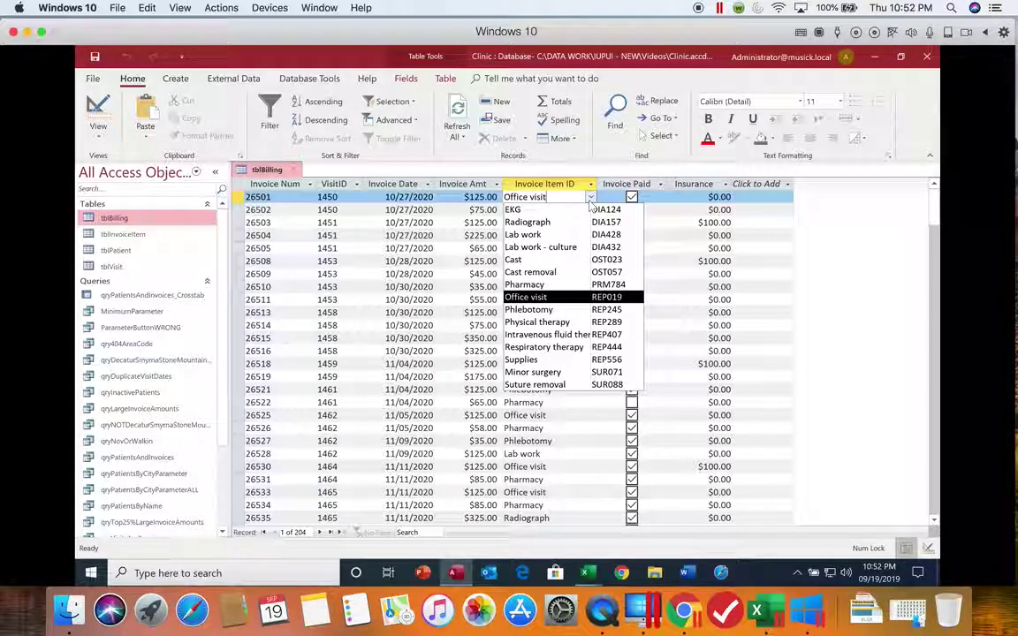
pyautogui.click(589, 197)
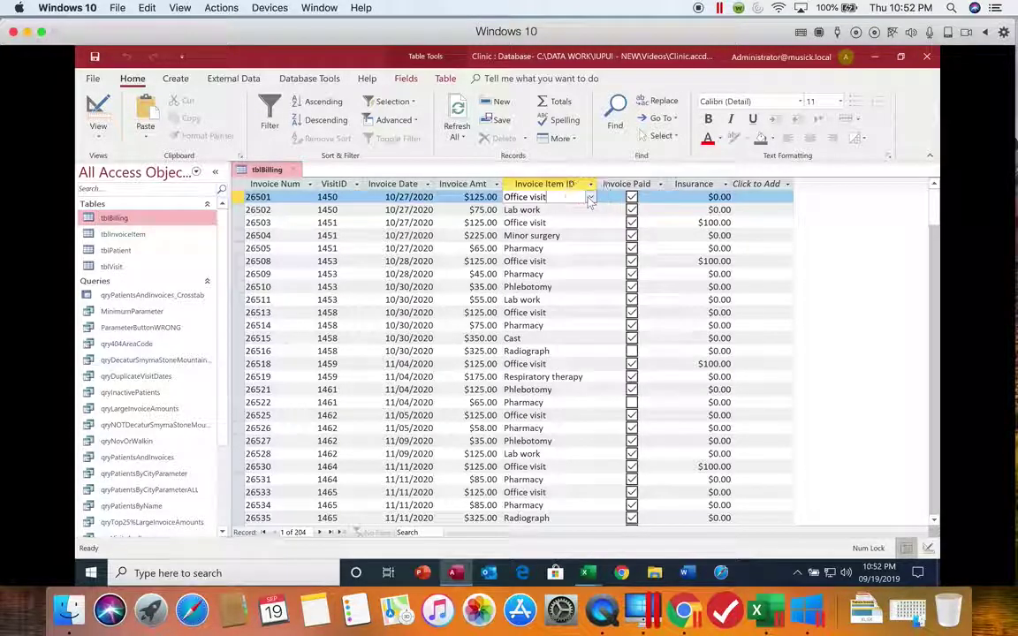
pyautogui.click(583, 377)
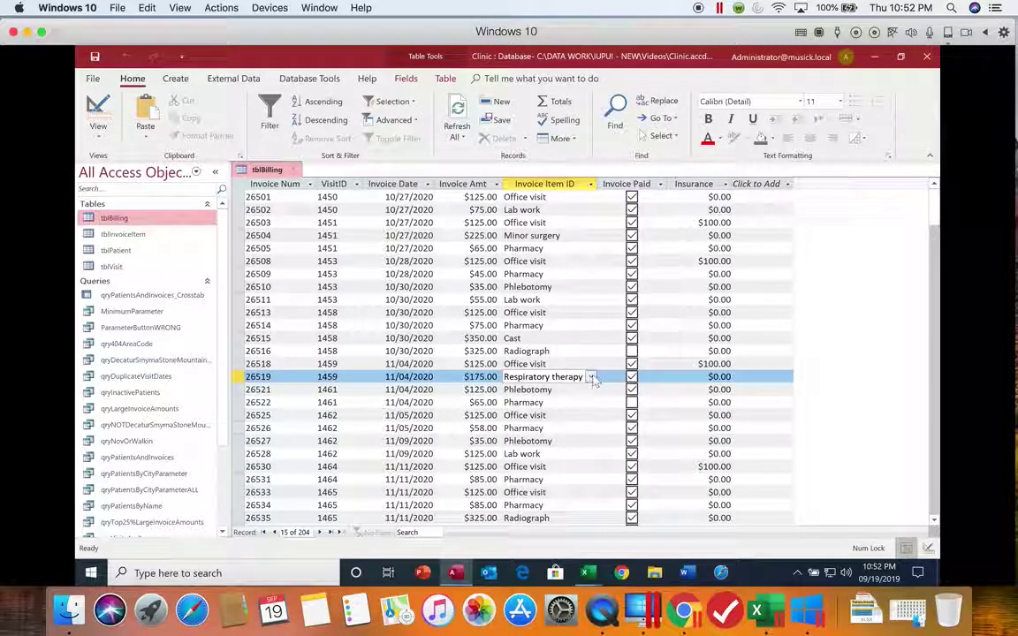
pyautogui.click(590, 377)
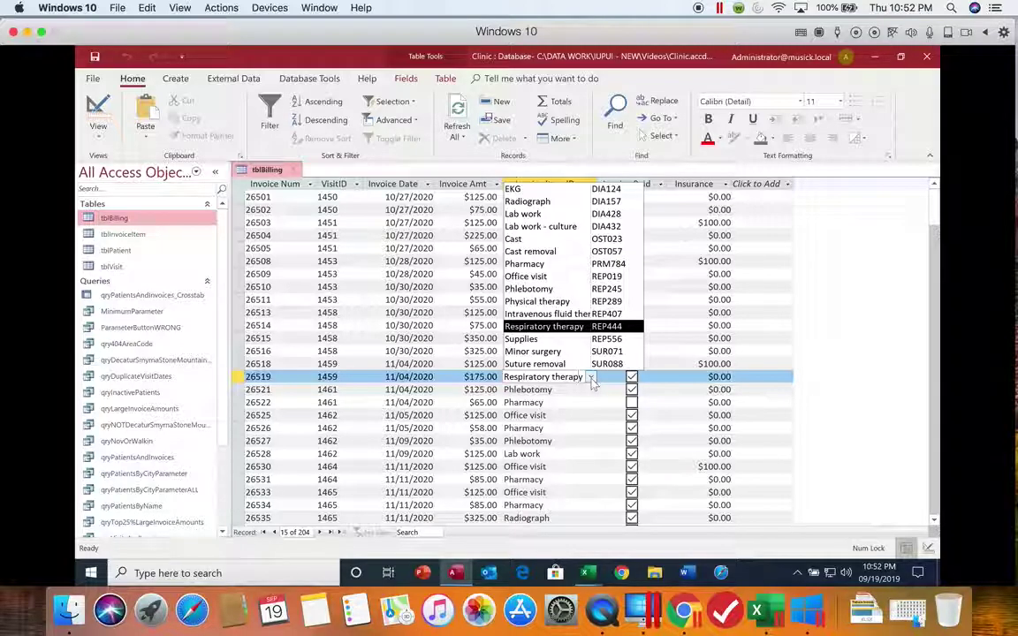
# - Dismiss the lookup list without changing its value and close tblBilling, saving the changes to its layout
pyautogui.click(591, 379)
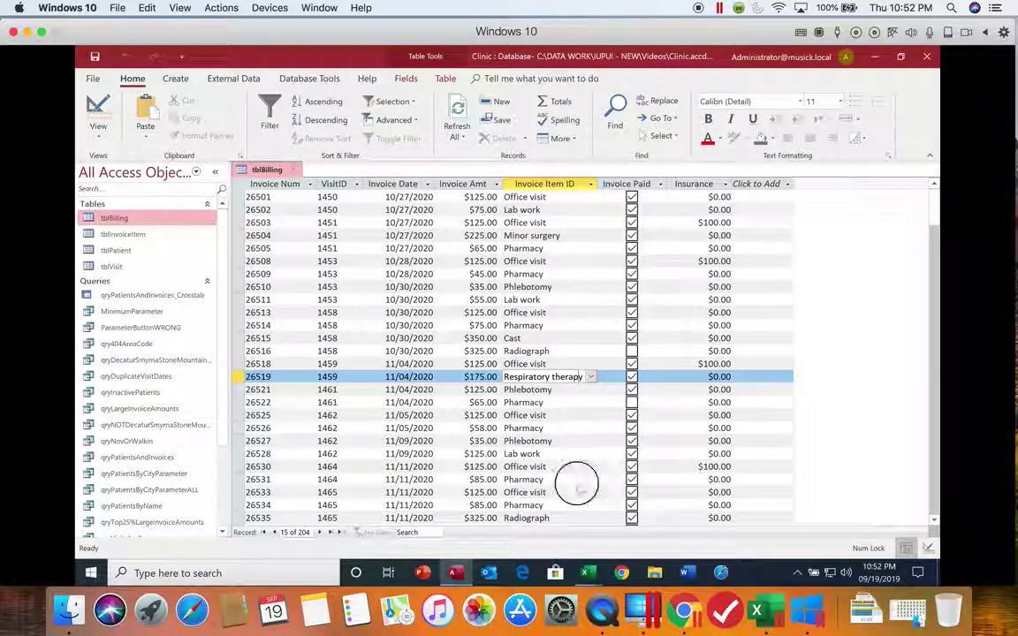
pyautogui.click(578, 479)
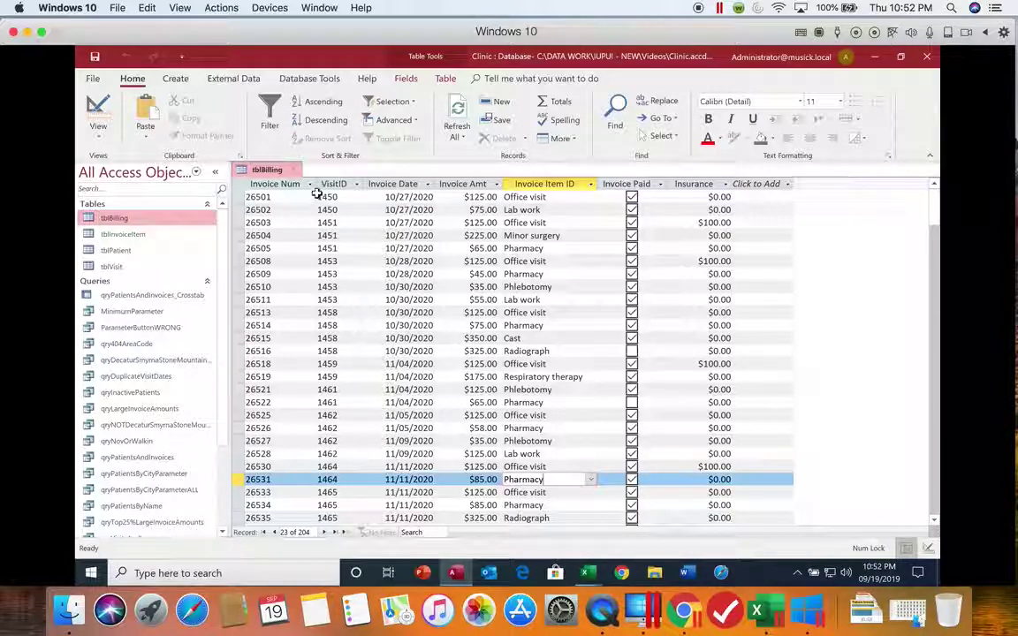
pyautogui.click(297, 170)
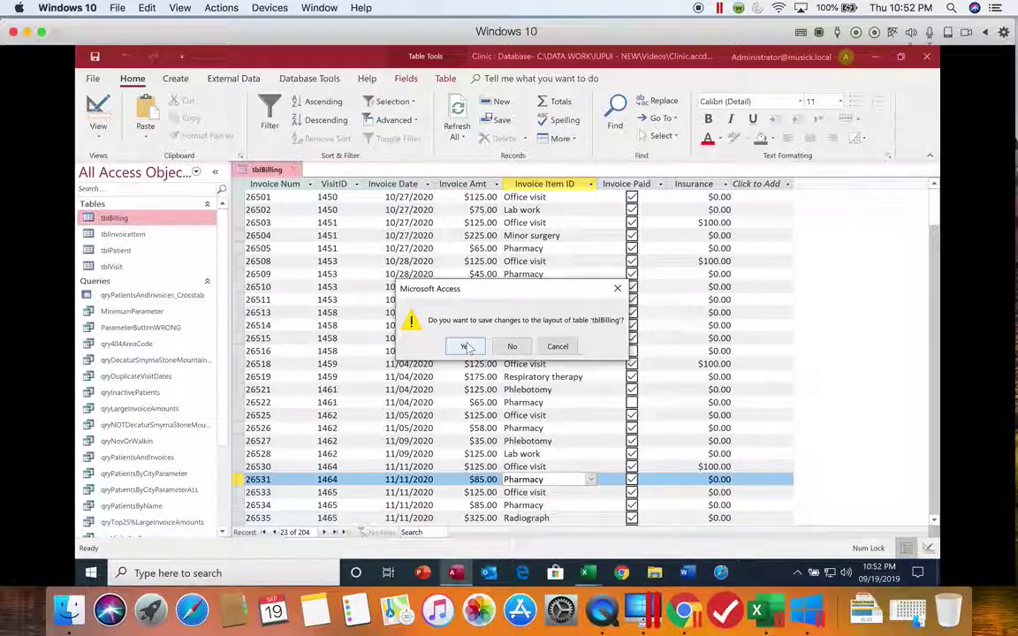
pyautogui.click(466, 346)
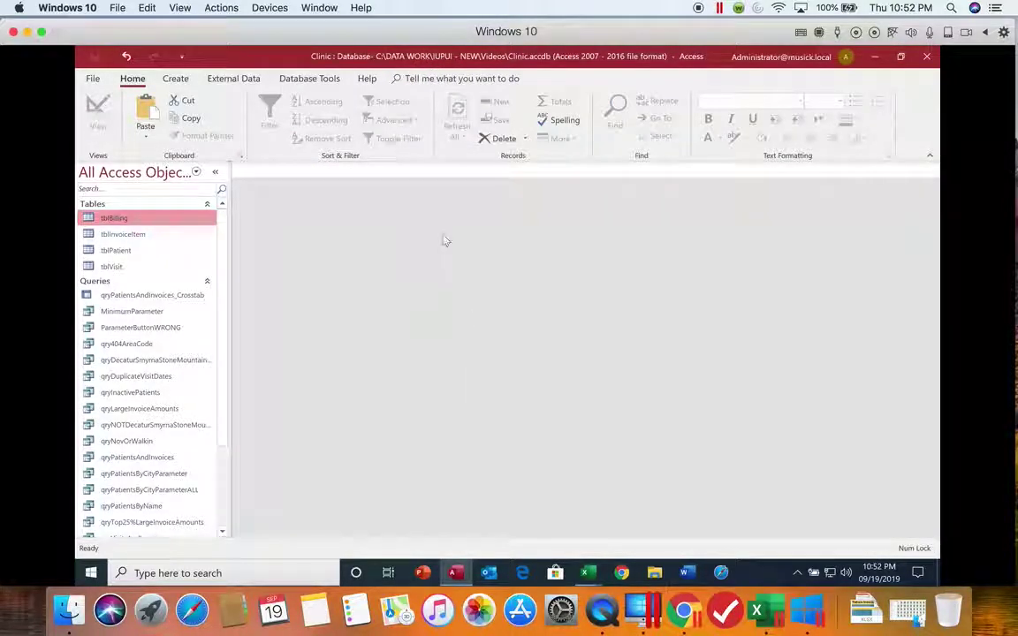
# - In the Relationships window, enforce referential integrity with cascade update of related fields on the relationship between tblInvoiceItem and tblBilling
pyautogui.click(327, 79)
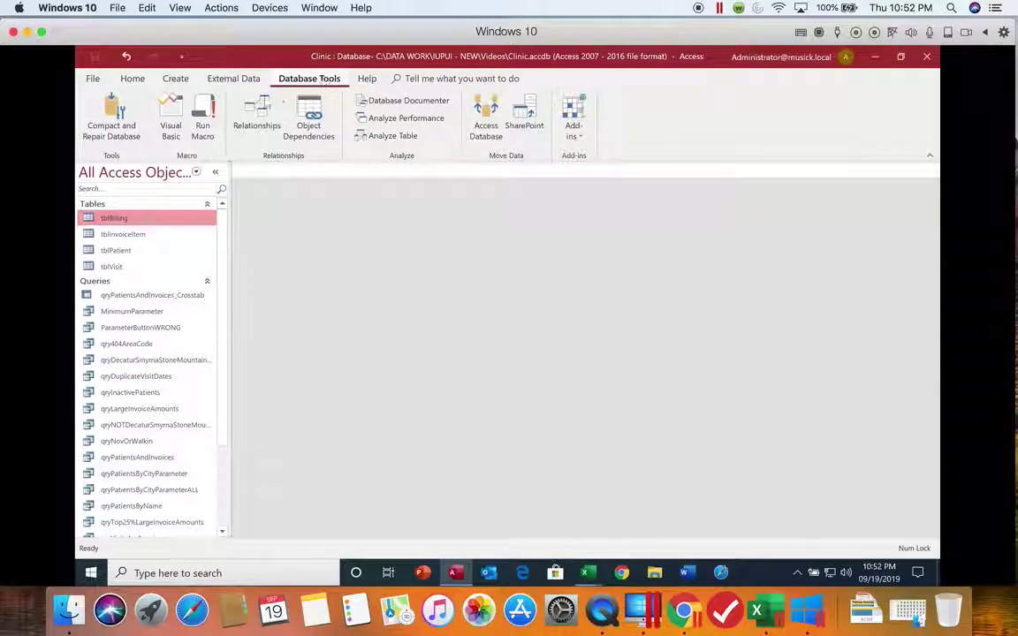
pyautogui.click(256, 115)
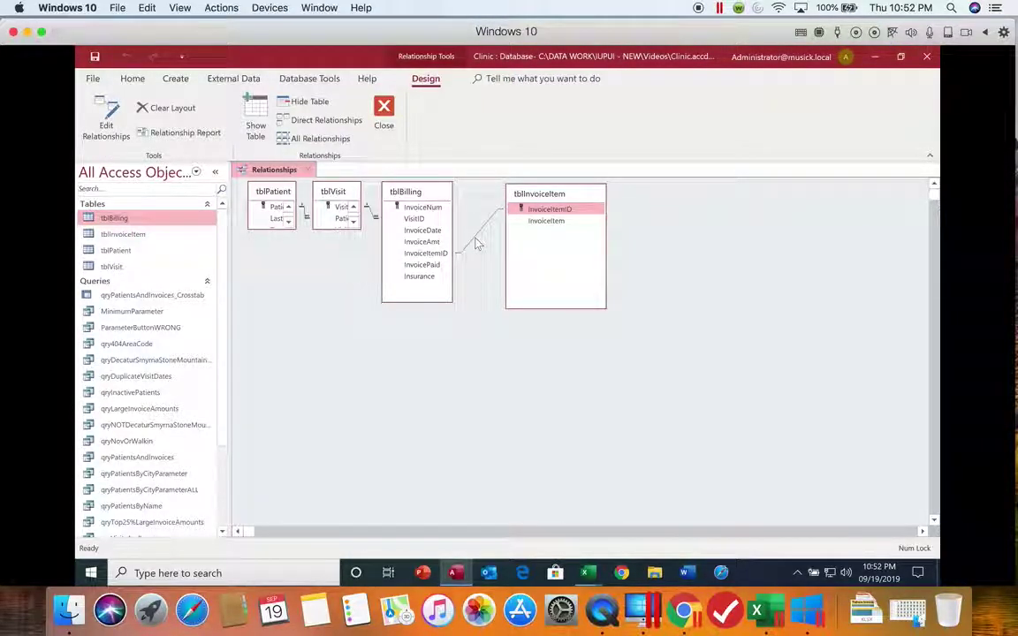
pyautogui.rightClick(475, 243)
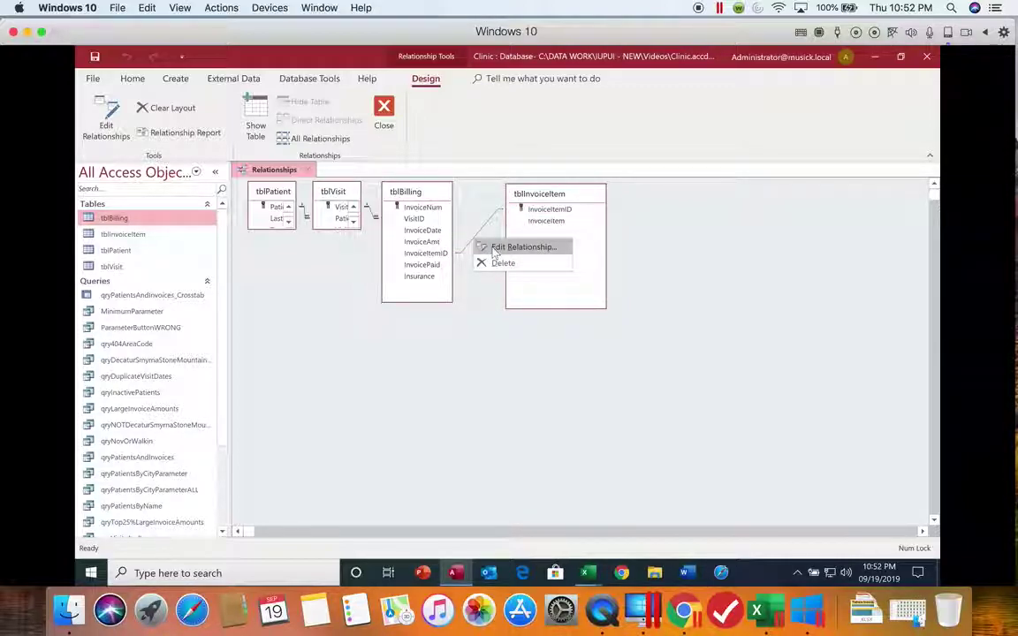
pyautogui.click(493, 248)
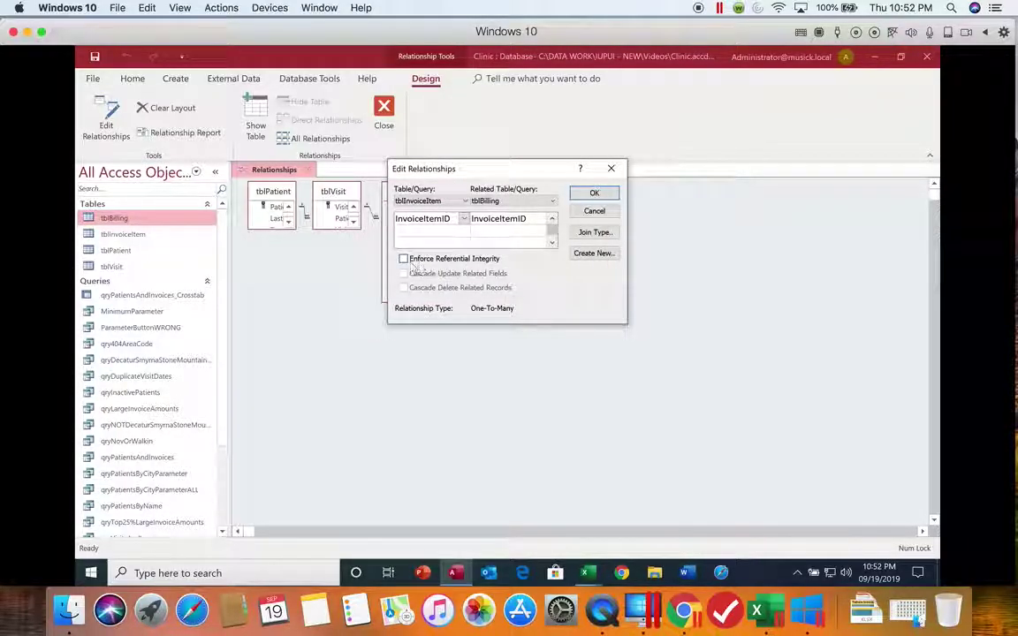
pyautogui.click(404, 259)
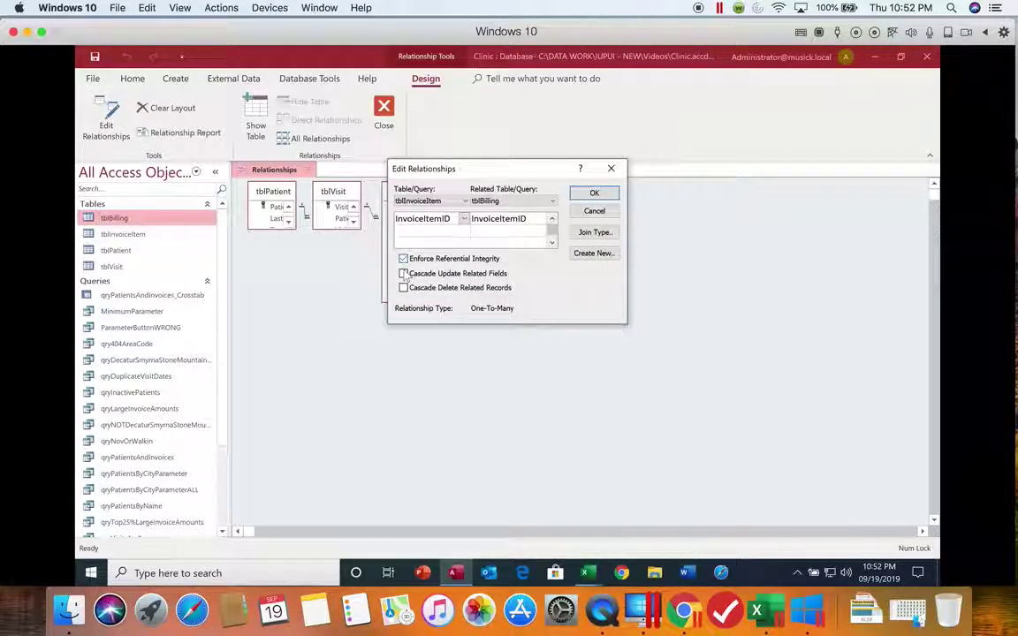
pyautogui.click(403, 273)
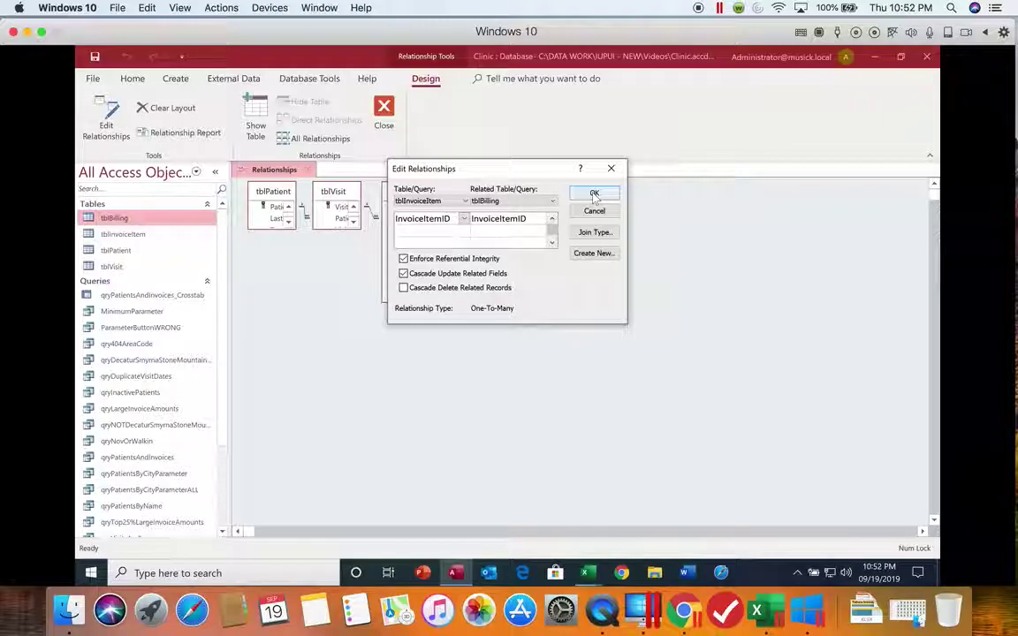
pyautogui.click(594, 196)
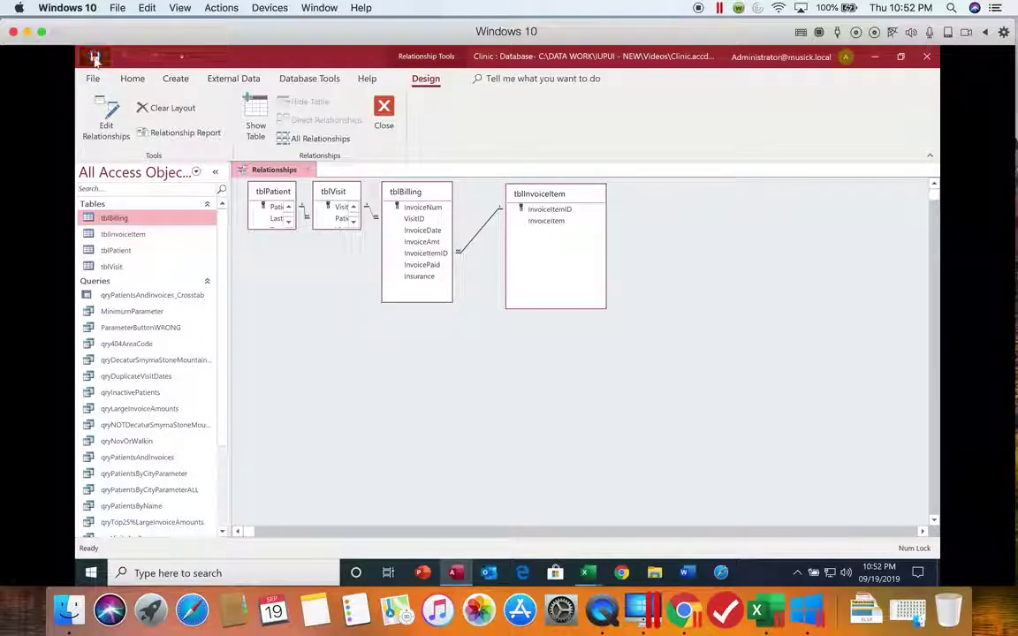
# - Save the relationships layout and close the Relationships window
pyautogui.click(94, 57)
pyautogui.click(309, 170)
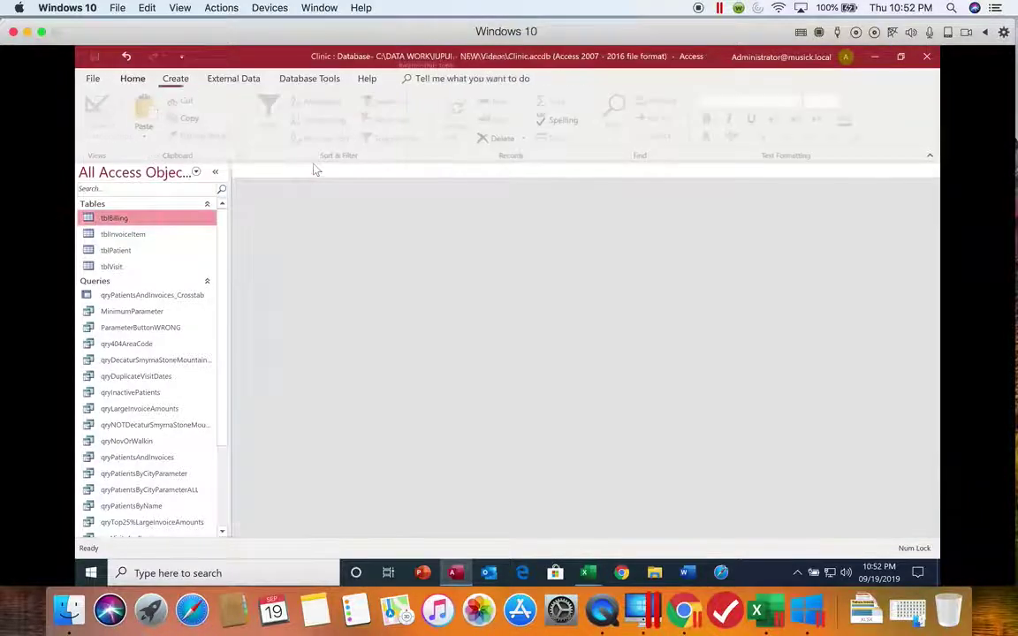